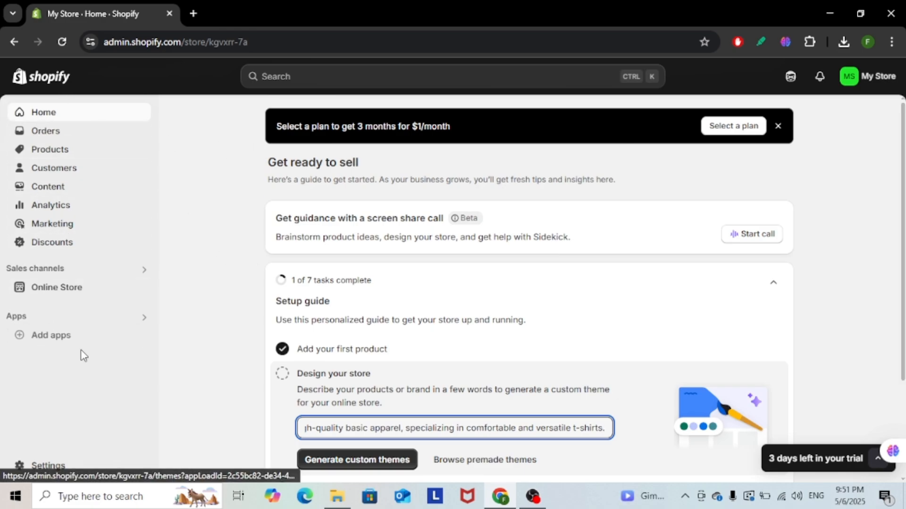
Step: Open the general shipping rates profile in the store's shipping and delivery settings
click(37, 472)
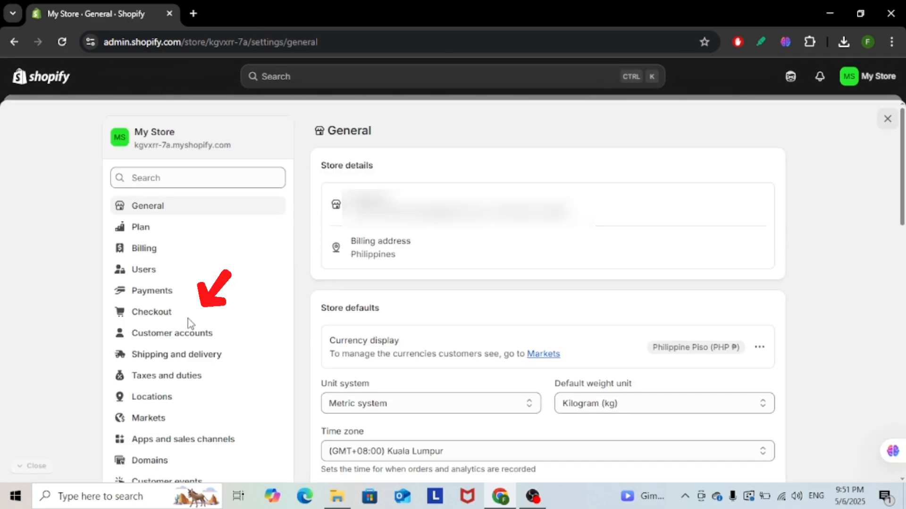
click(196, 366)
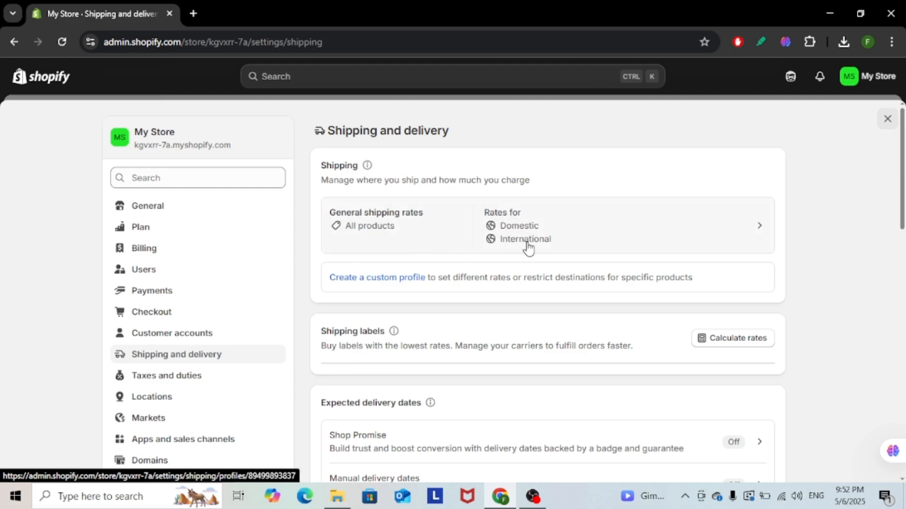
click(556, 234)
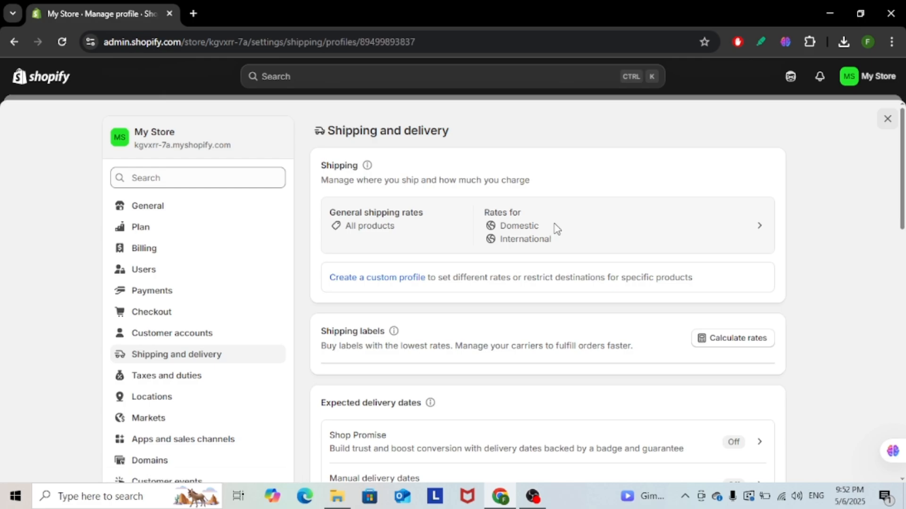
Step: Examine the profile's products, fulfillment location, and the domestic and international shipping zones with their rates
scroll(556, 220, down, 1)
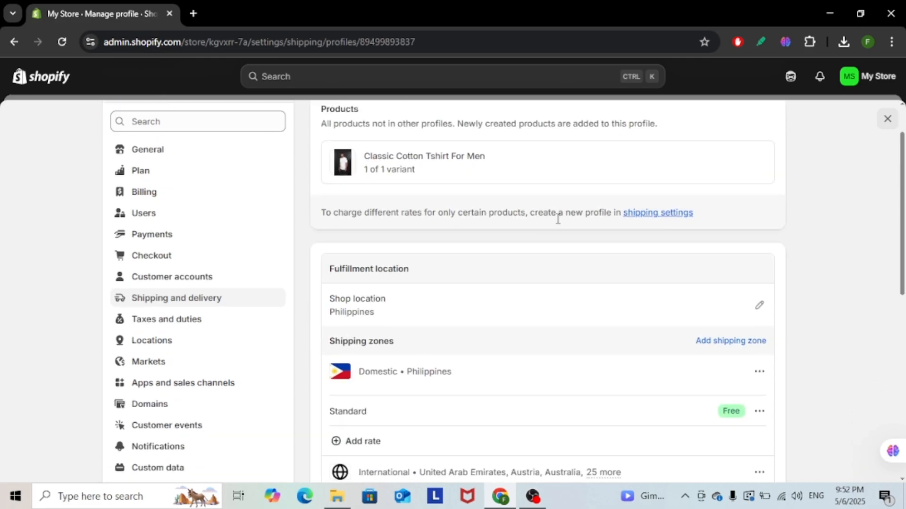
scroll(556, 220, up, 1)
scroll(437, 266, down, 5)
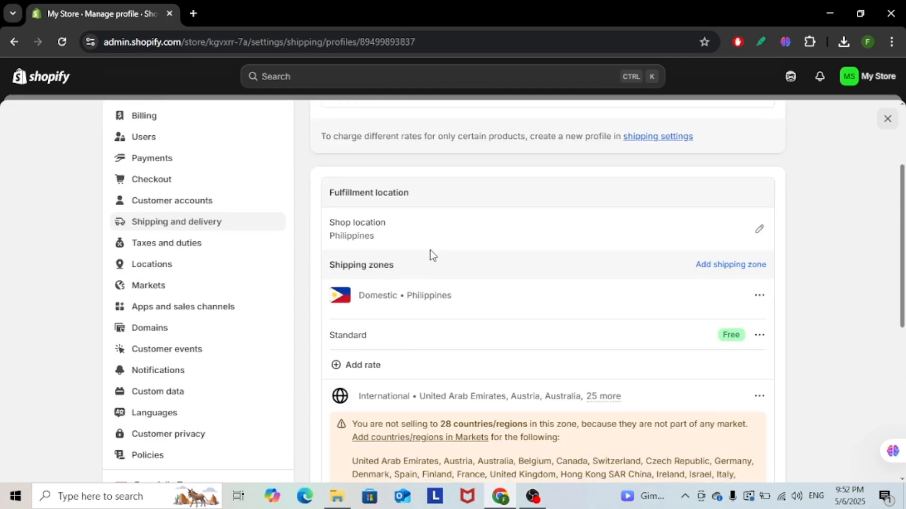
scroll(482, 243, down, 4)
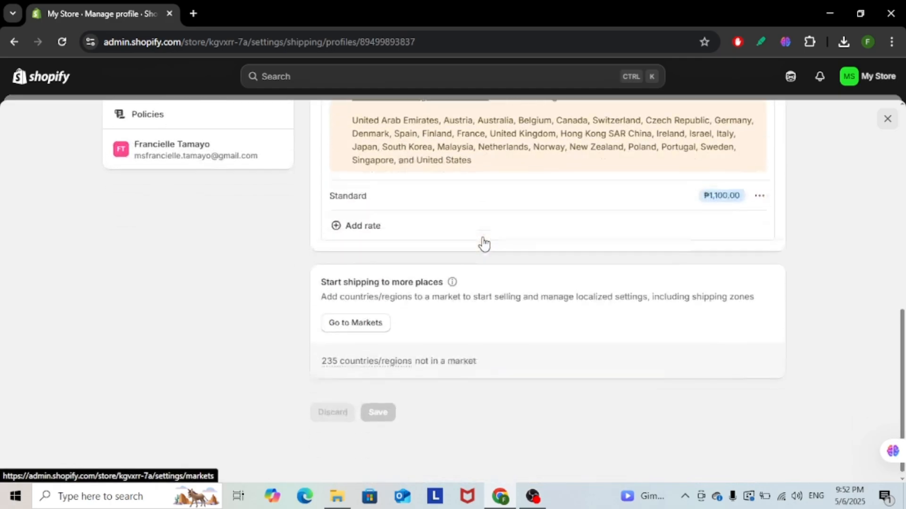
scroll(478, 238, up, 7)
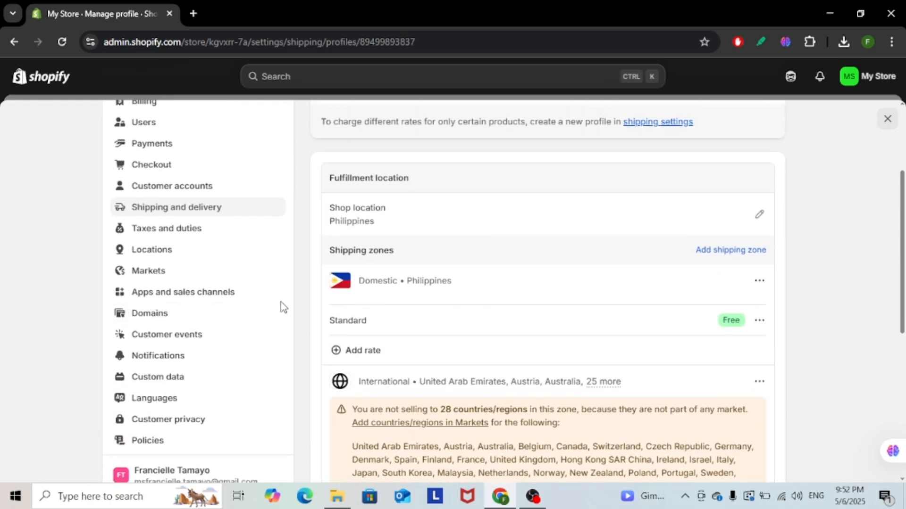
scroll(382, 261, down, 1)
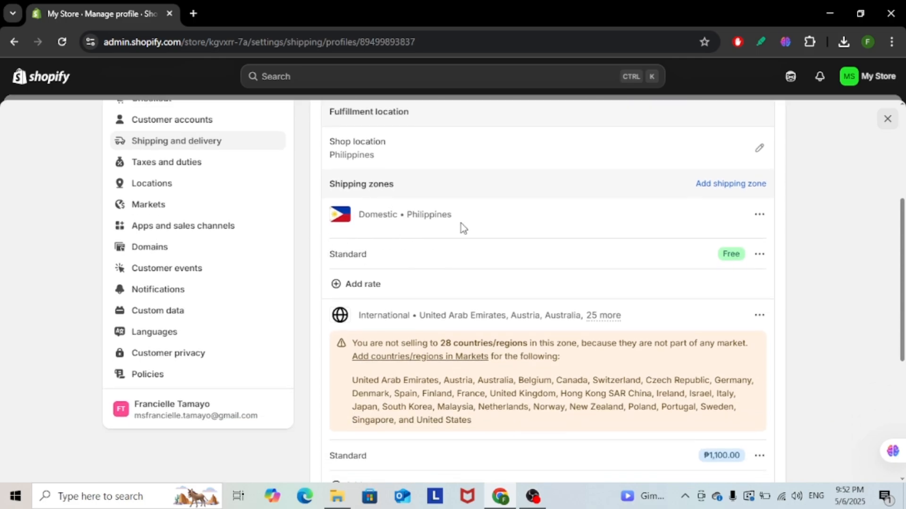
scroll(461, 223, down, 1)
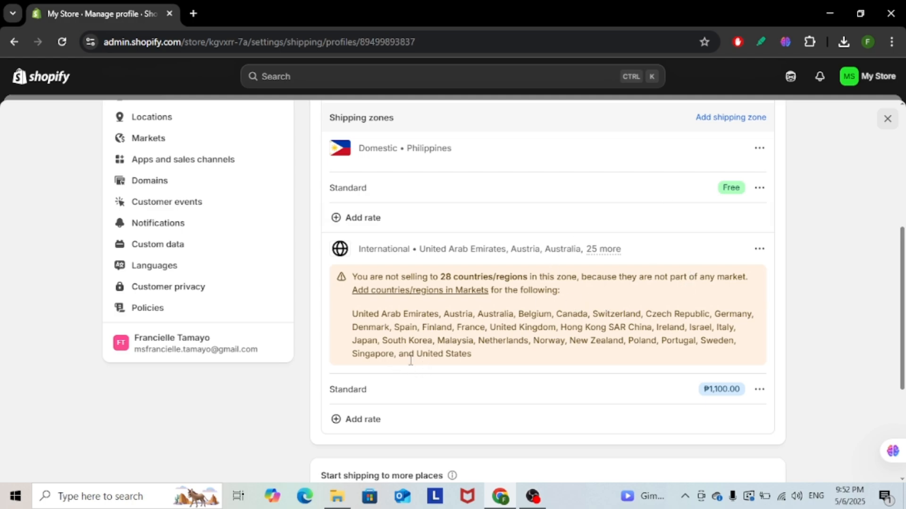
scroll(411, 361, up, 1)
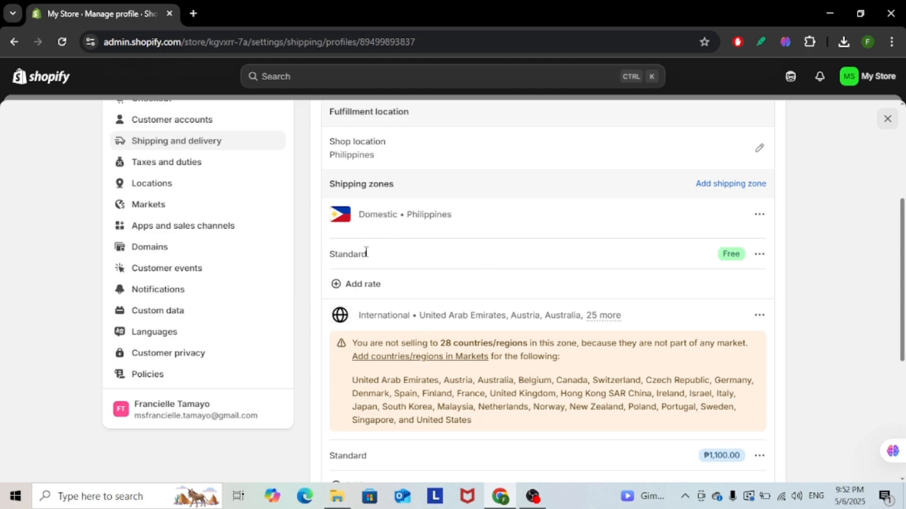
scroll(757, 261, down, 3)
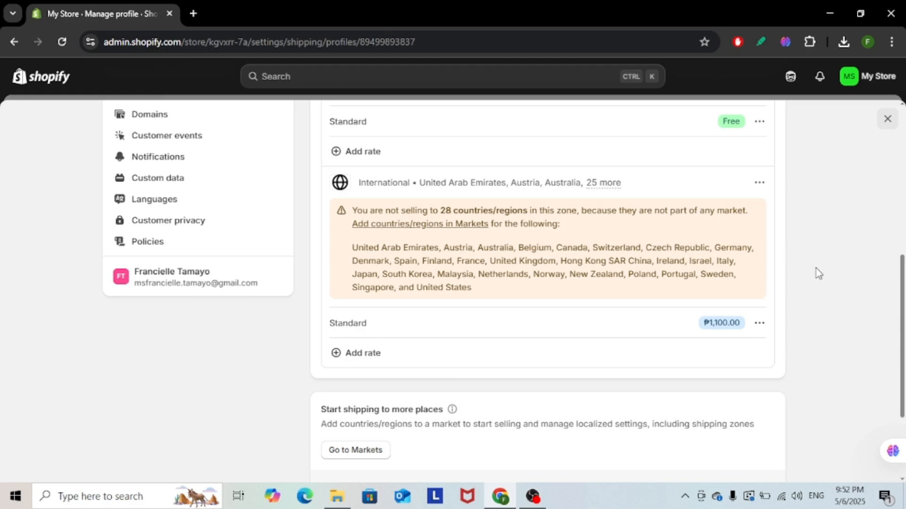
scroll(825, 278, up, 3)
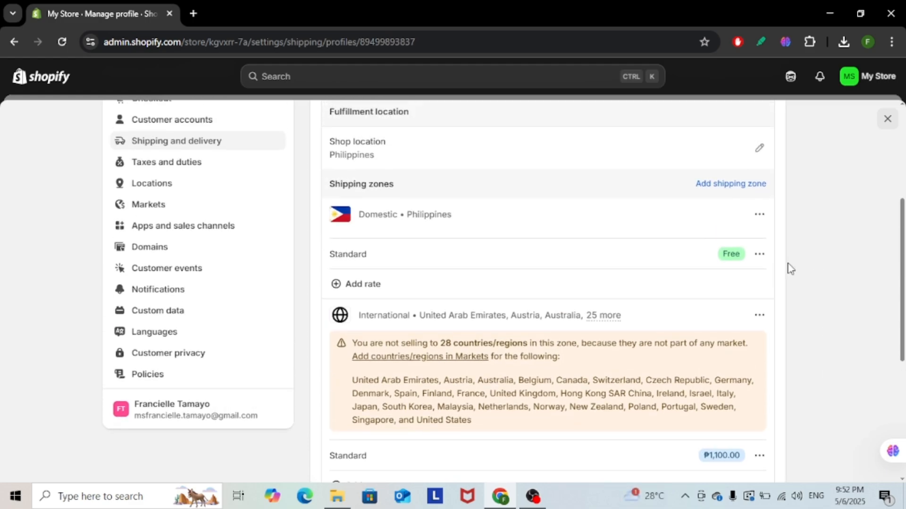
Step: Delete the Domestic and International shipping zones from the general shipping profile
click(760, 217)
click(733, 262)
click(760, 217)
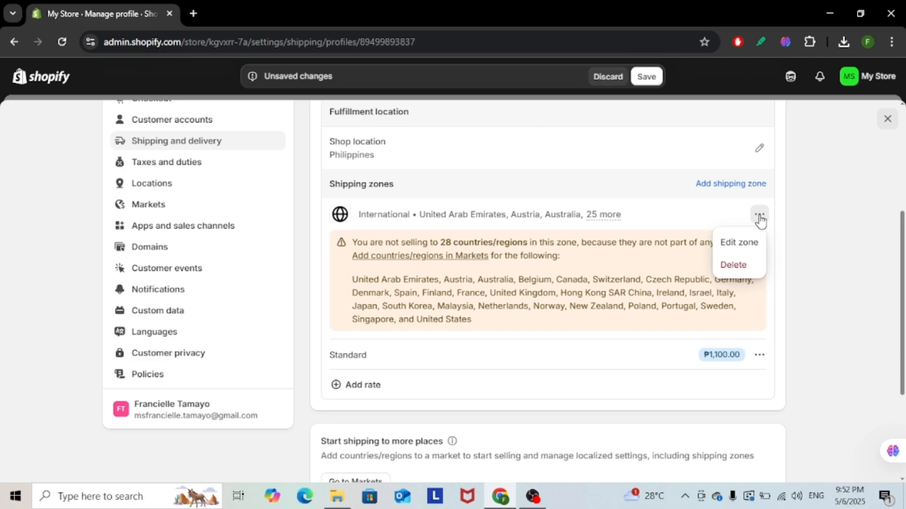
click(734, 265)
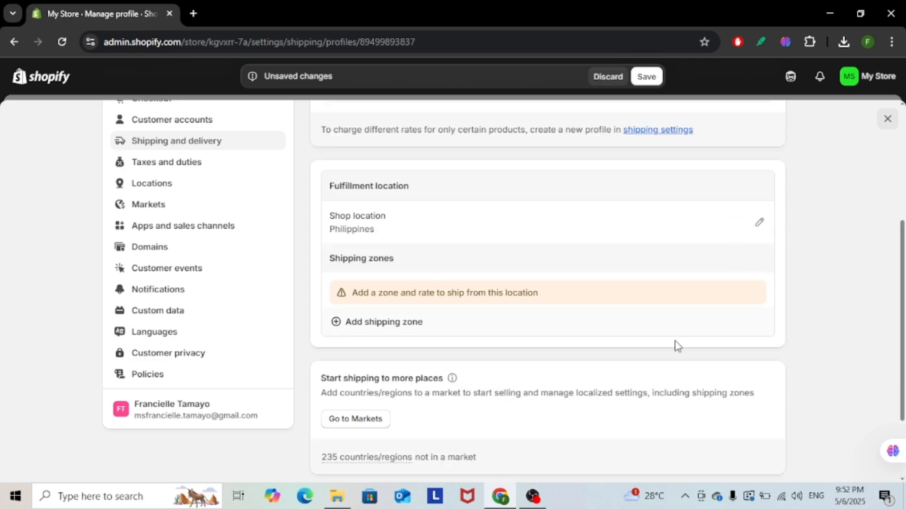
Step: Create a new shipping zone for the shop location that covers all regions of the Philippines
scroll(641, 289, down, 2)
scroll(406, 273, up, 4)
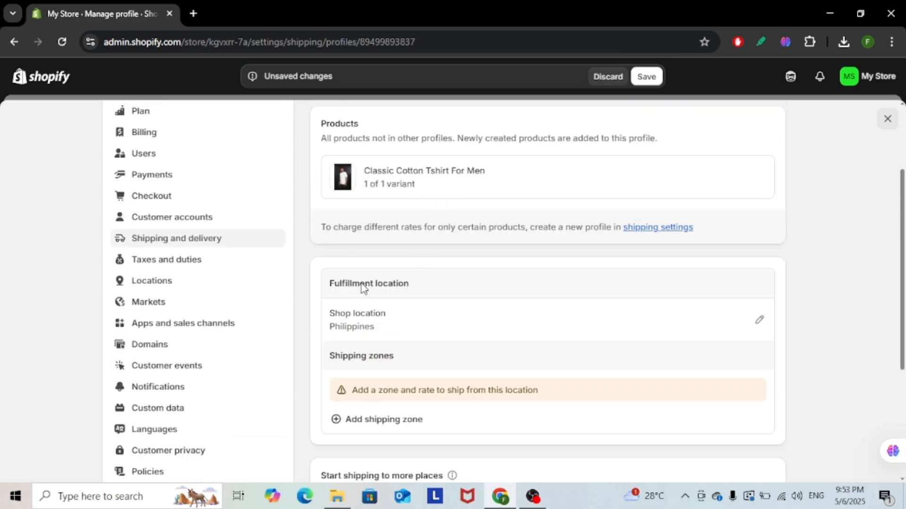
scroll(363, 289, down, 3)
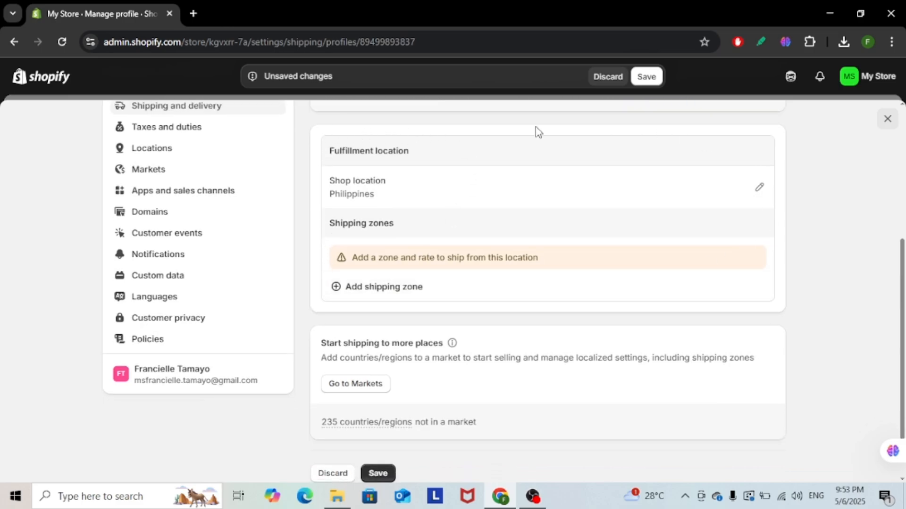
click(375, 292)
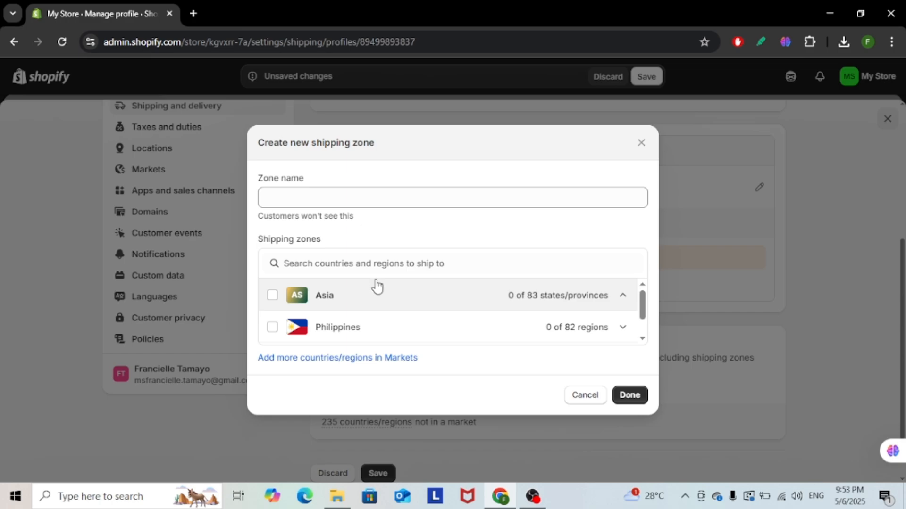
click(273, 328)
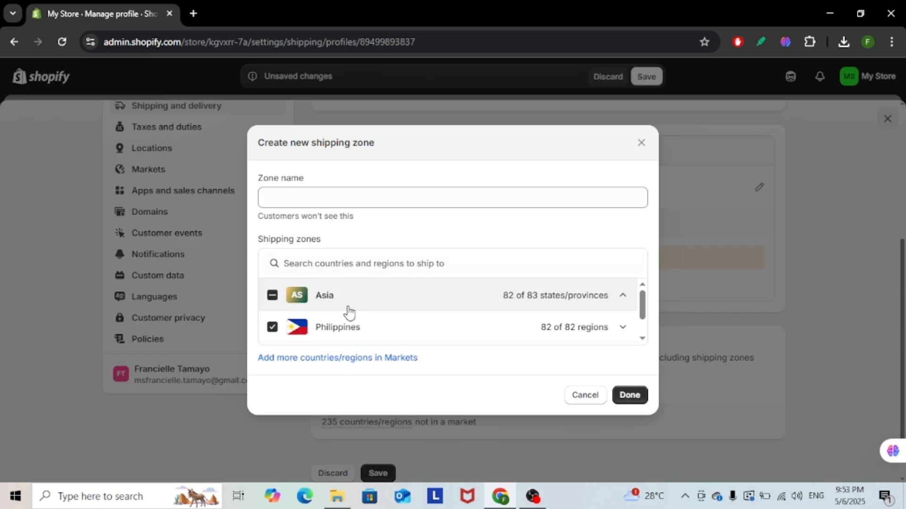
click(630, 396)
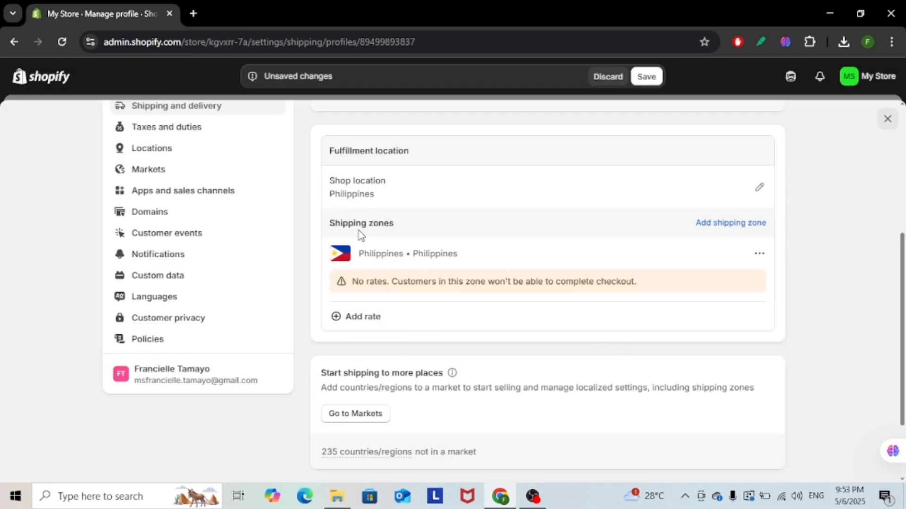
Step: Start a new rate for the Philippines zone, using a flat rate type and a Custom shipping rate
click(372, 321)
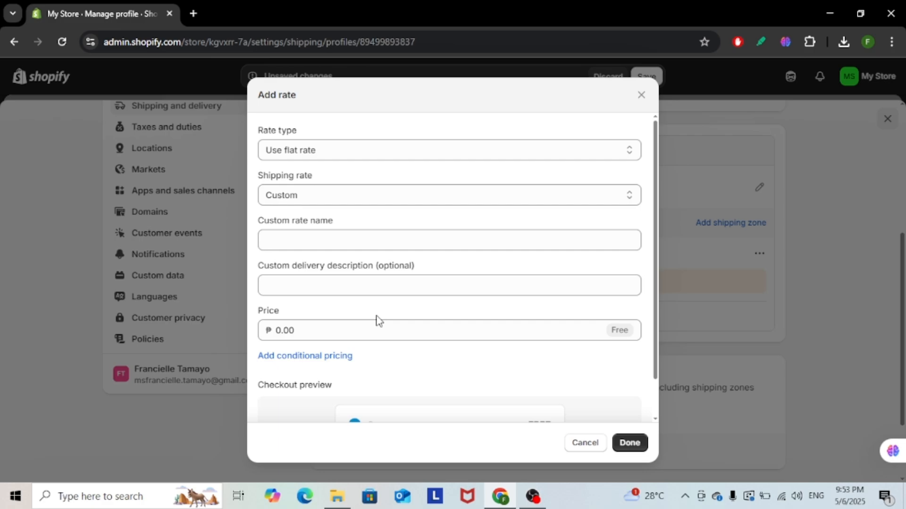
scroll(368, 216, down, 1)
scroll(360, 198, up, 1)
click(295, 154)
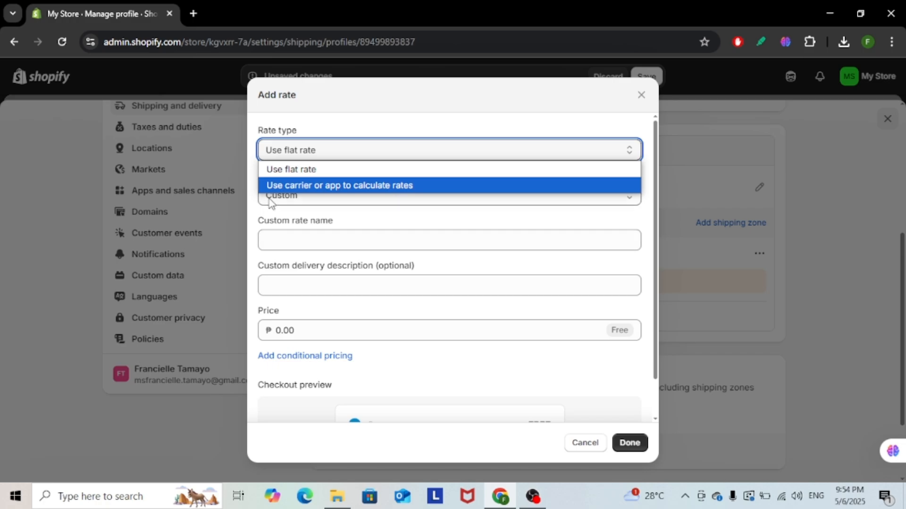
click(293, 170)
click(303, 198)
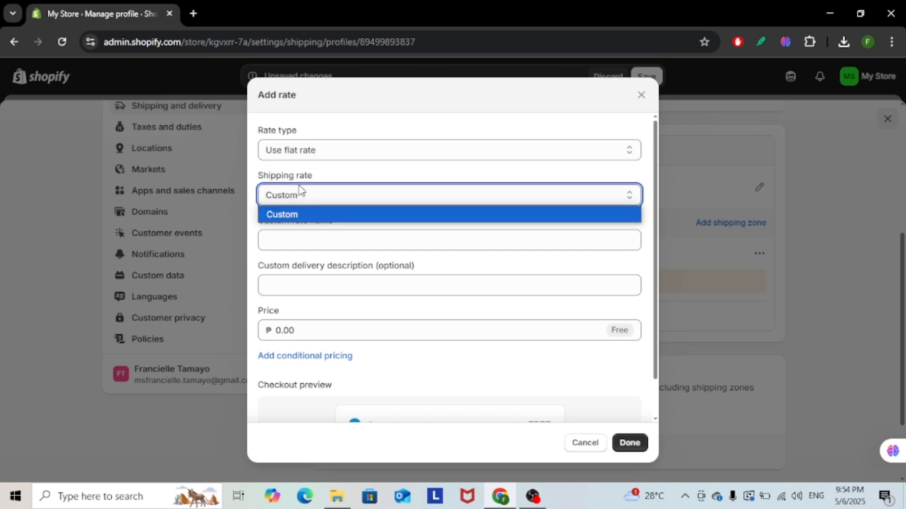
click(300, 214)
Step: Name the custom rate Central Luzon
scroll(339, 207, down, 1)
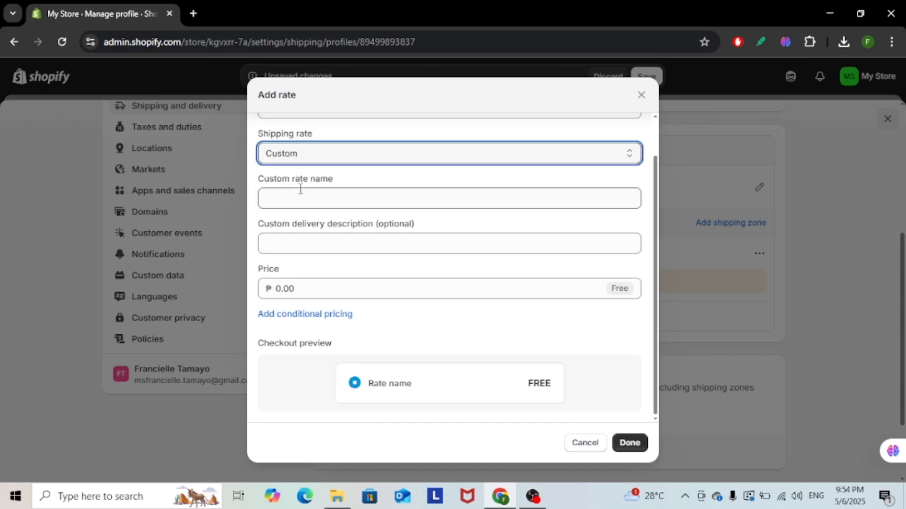
click(298, 198)
text(Shipping)
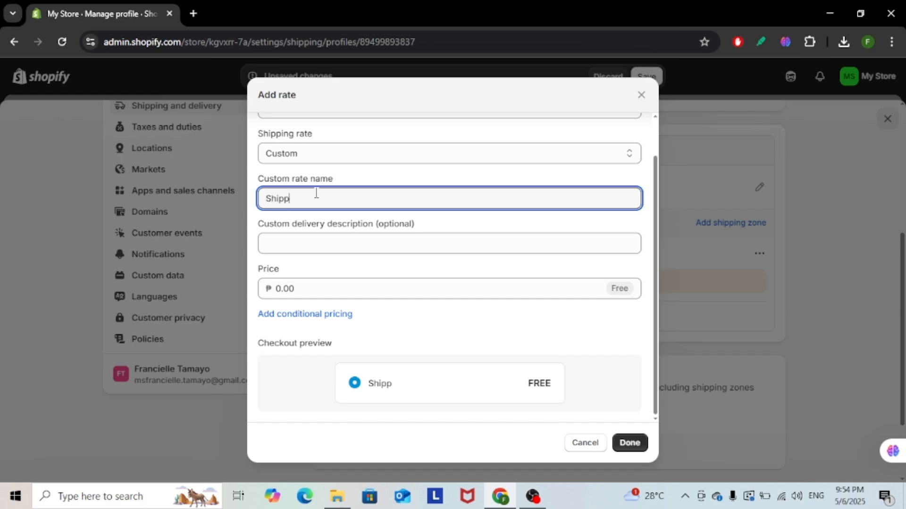
key(ctrl+a)
key(BackSpace)
text(Central Cen)
key(BackSpace)
key(BackSpace)
key(BackSpace)
text(Luzon)
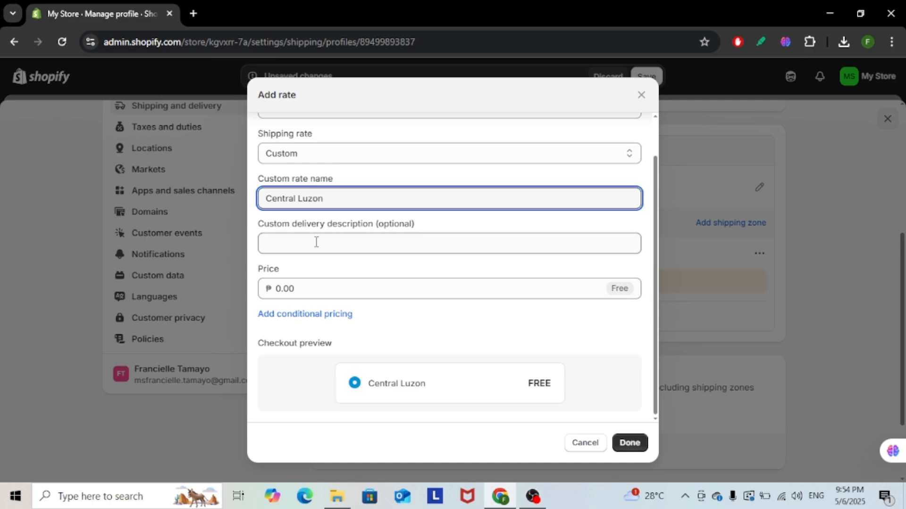
Step: Set the rate's custom delivery description to the suggestion "Ships next day" and leave its price at 0.00
click(287, 247)
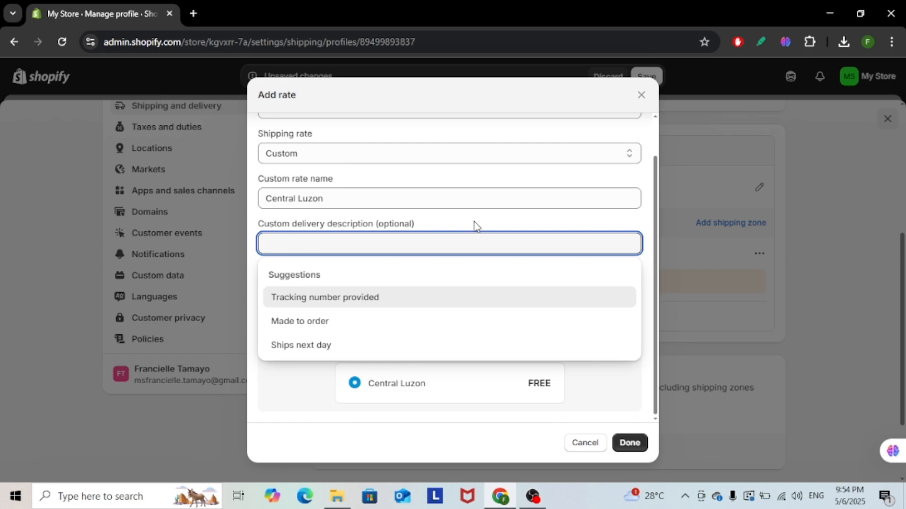
click(288, 351)
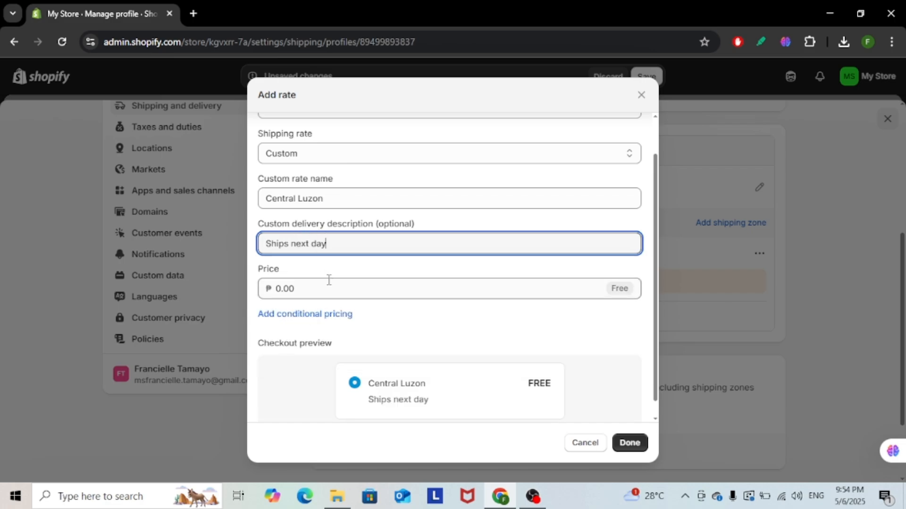
click(305, 293)
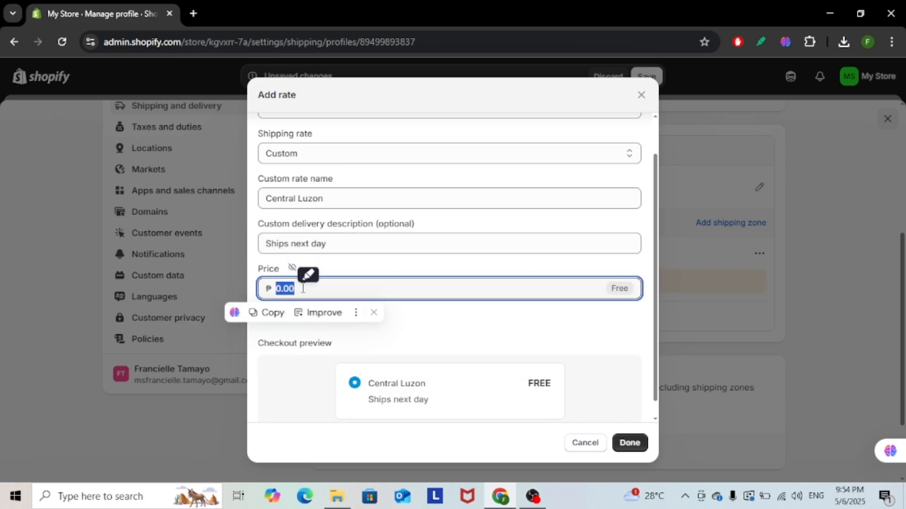
click(584, 326)
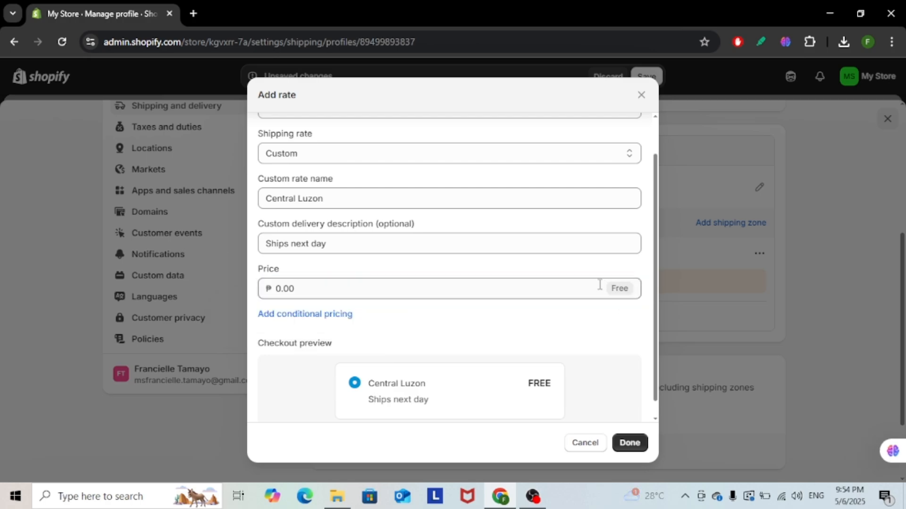
click(617, 286)
scroll(448, 357, down, 1)
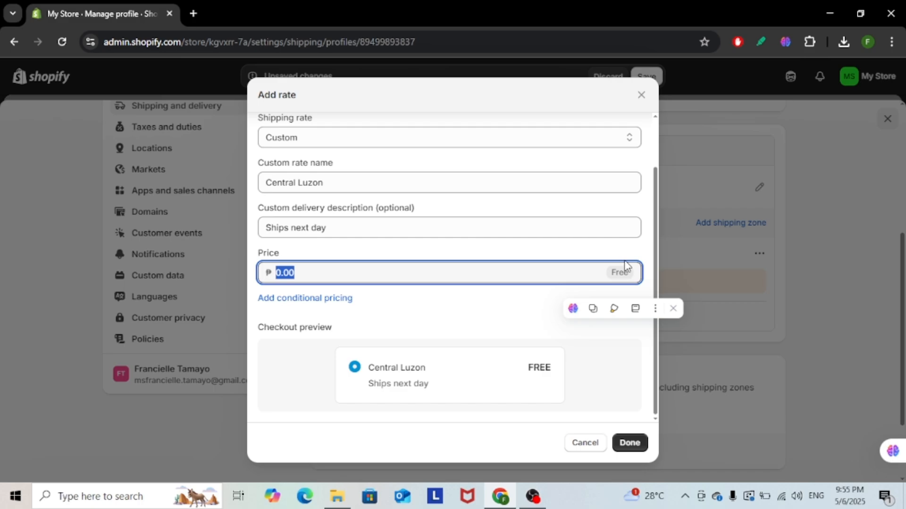
click(390, 314)
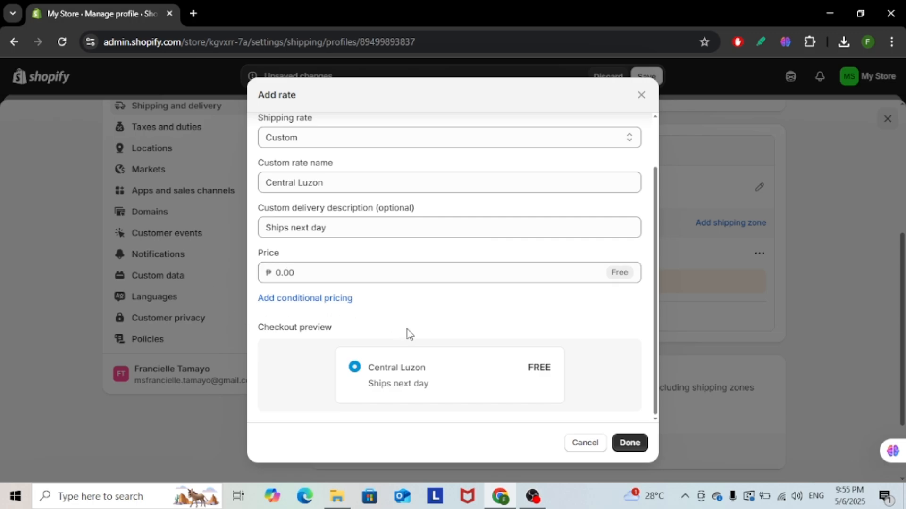
Step: Add conditional pricing based on item weight with the default limits, and finish adding the Central Luzon rate
click(302, 299)
scroll(373, 311, down, 2)
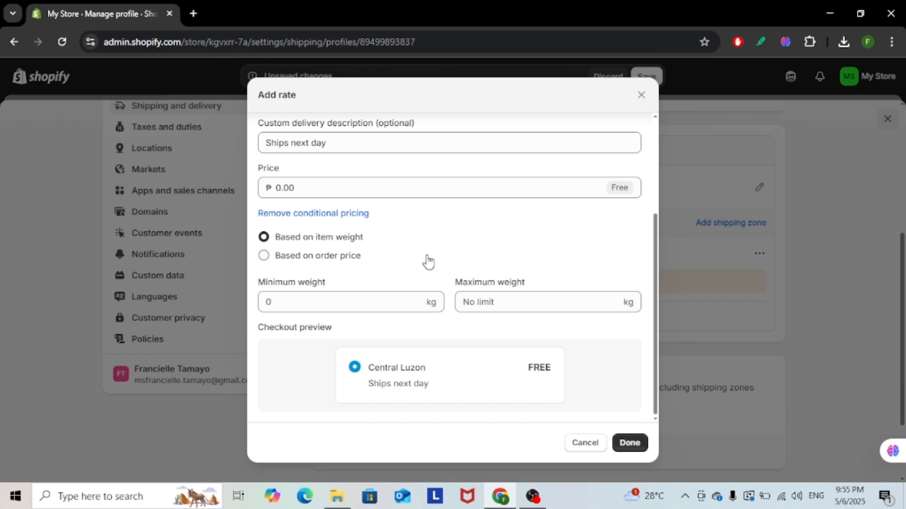
click(626, 445)
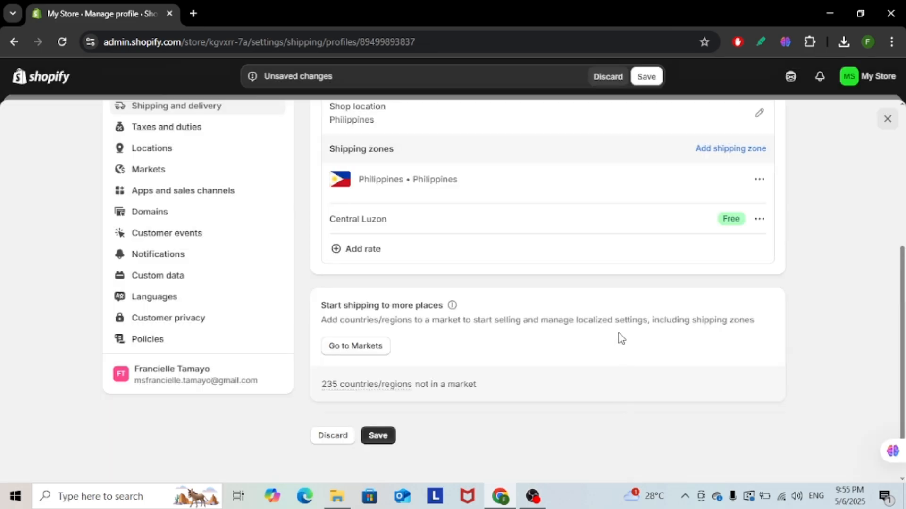
Step: Create a new shipping zone named International with the Asia region deselected
scroll(619, 338, up, 1)
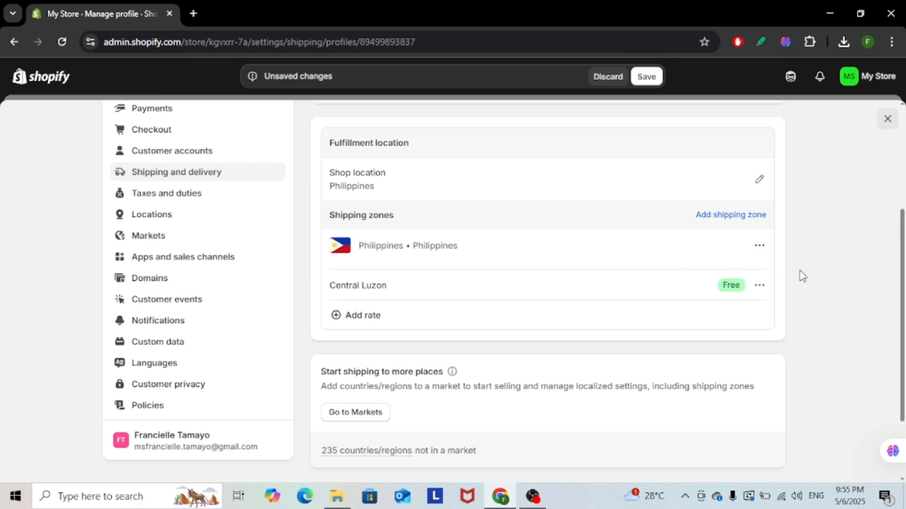
click(717, 216)
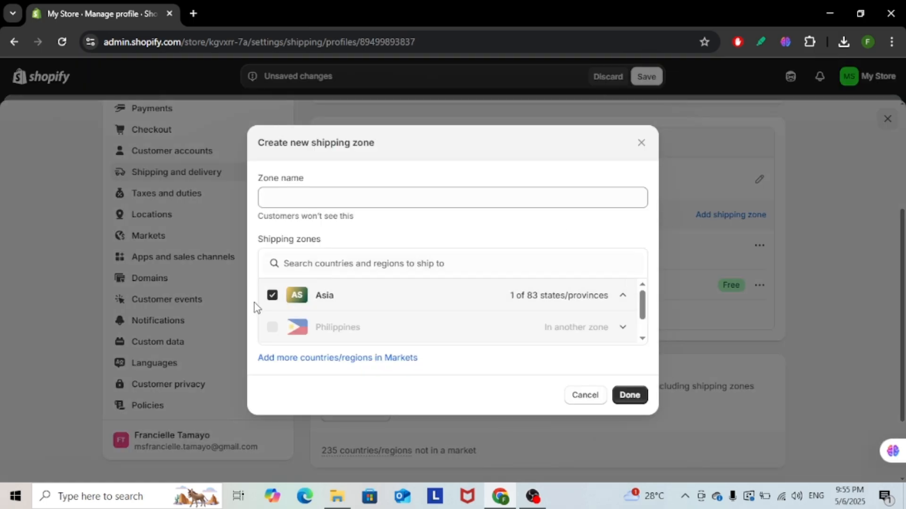
click(272, 296)
click(341, 203)
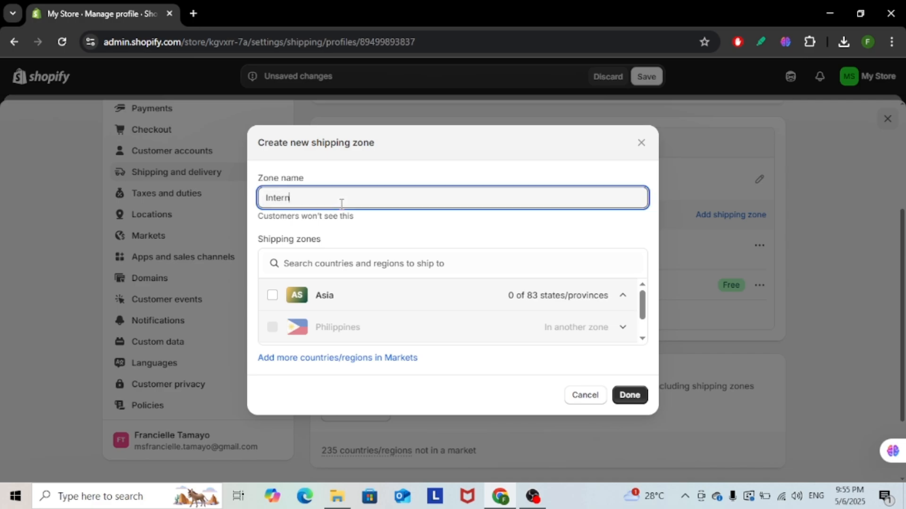
Step: Search the zone's countries and regions for Thailand, and clear the search
click(383, 264)
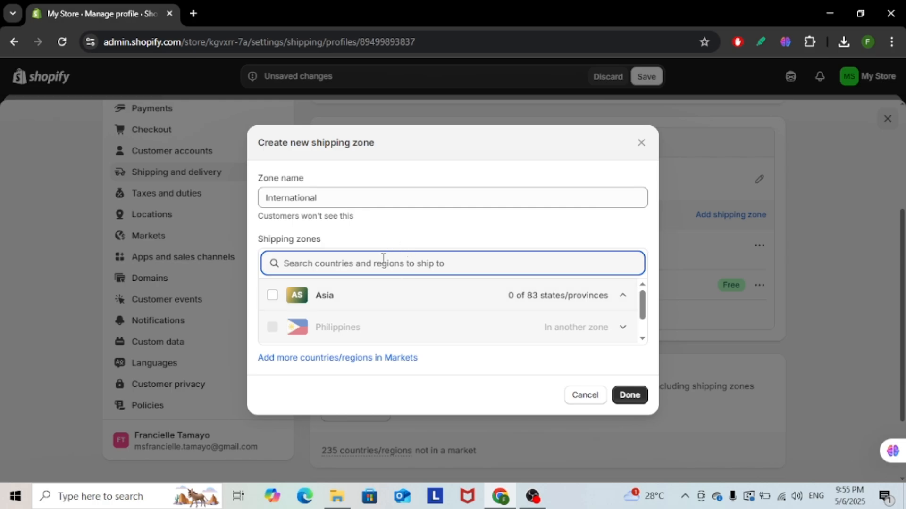
text(Thailan)
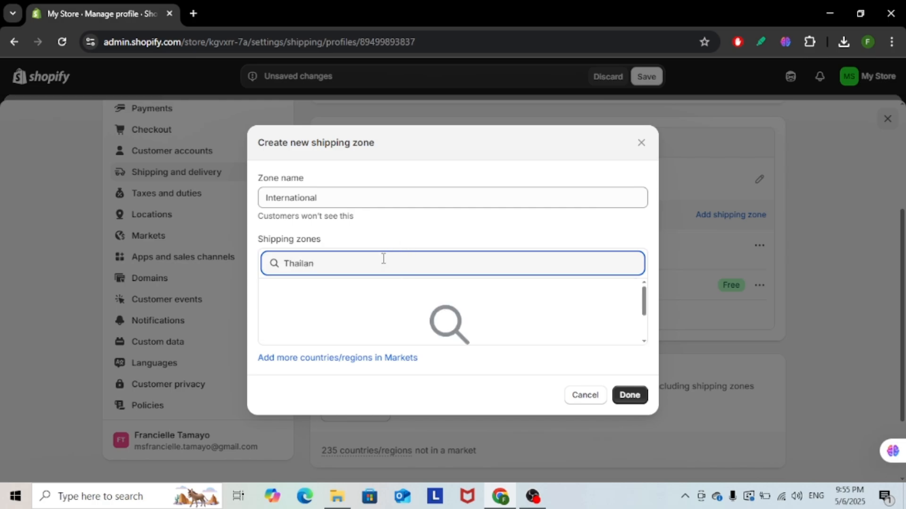
text(d)
mouse_move(643, 297)
mouse_down()
mouse_move(647, 317)
mouse_move(644, 296)
mouse_up()
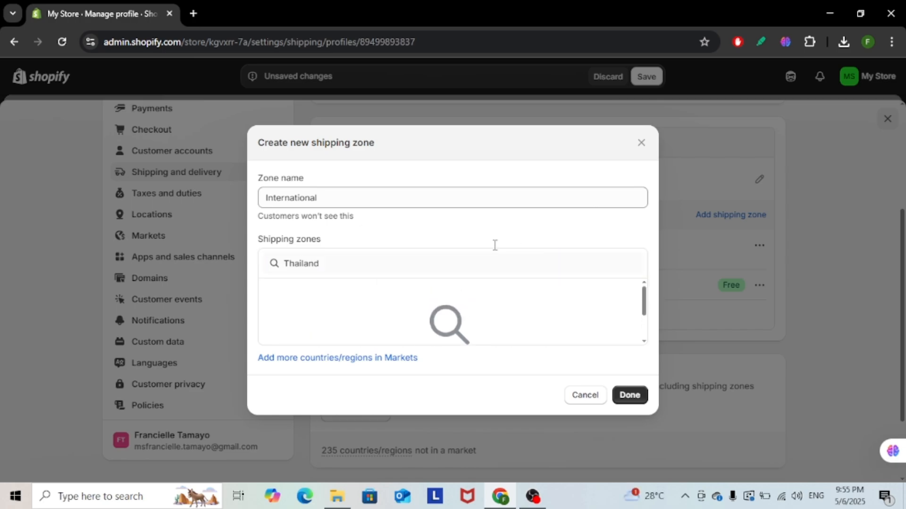
double_click(299, 264)
key(BackSpace)
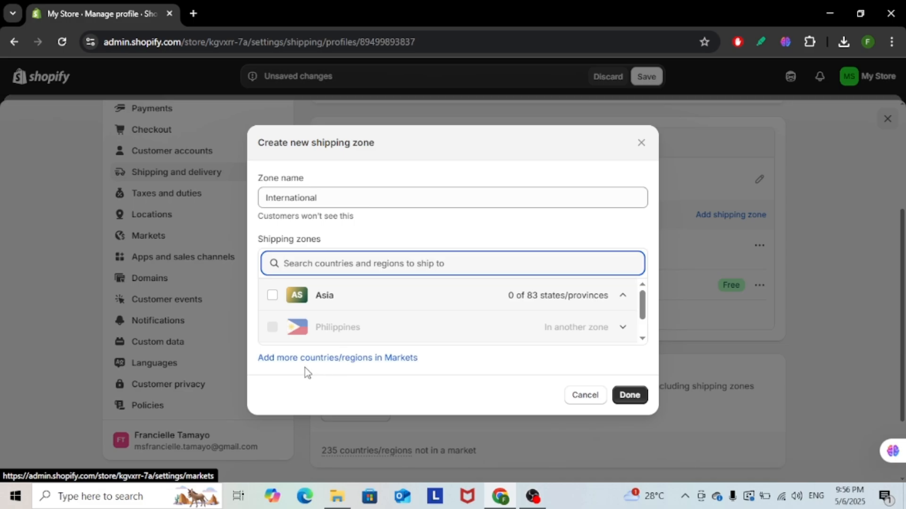
Step: Go to the Markets settings from the zone dialog and start a new market with Bahrain as its country
click(288, 358)
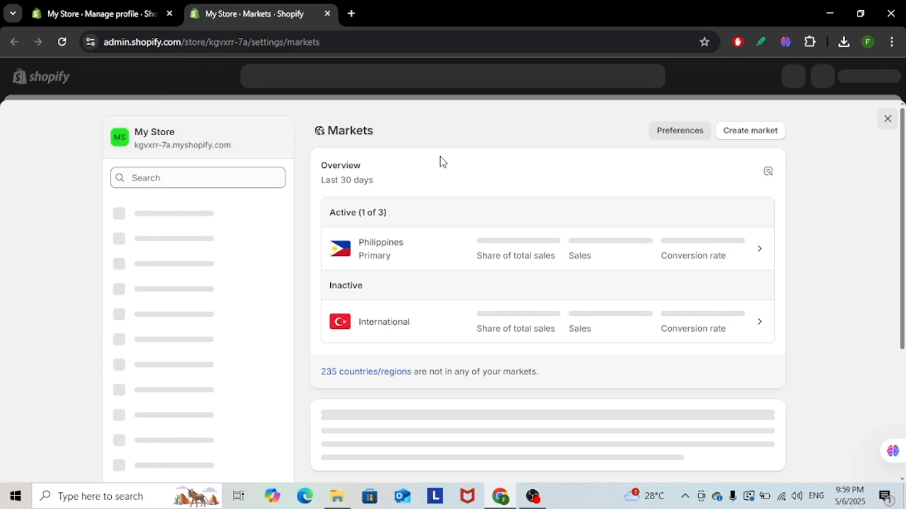
click(752, 132)
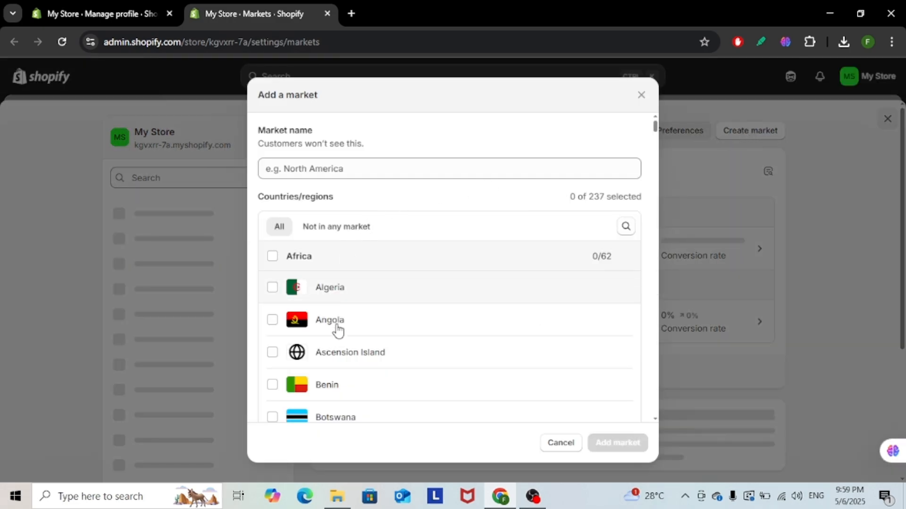
scroll(348, 348, down, 10)
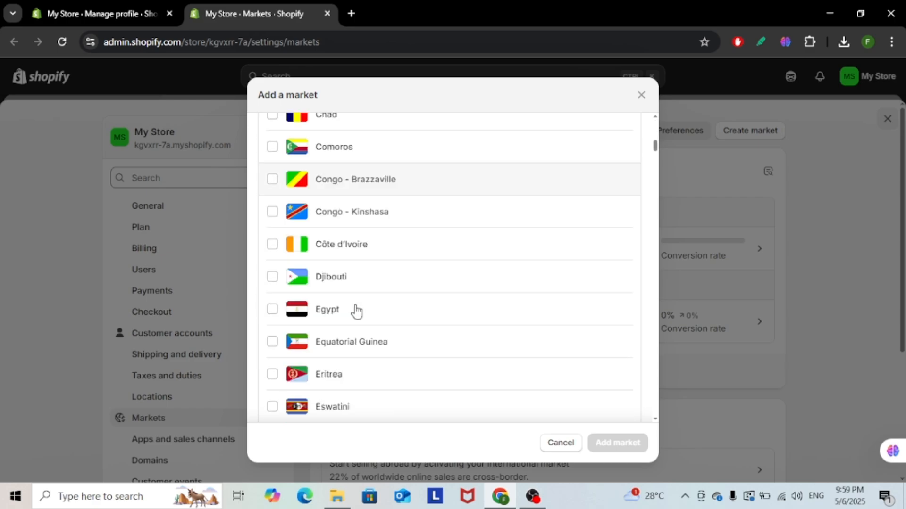
scroll(357, 310, down, 20)
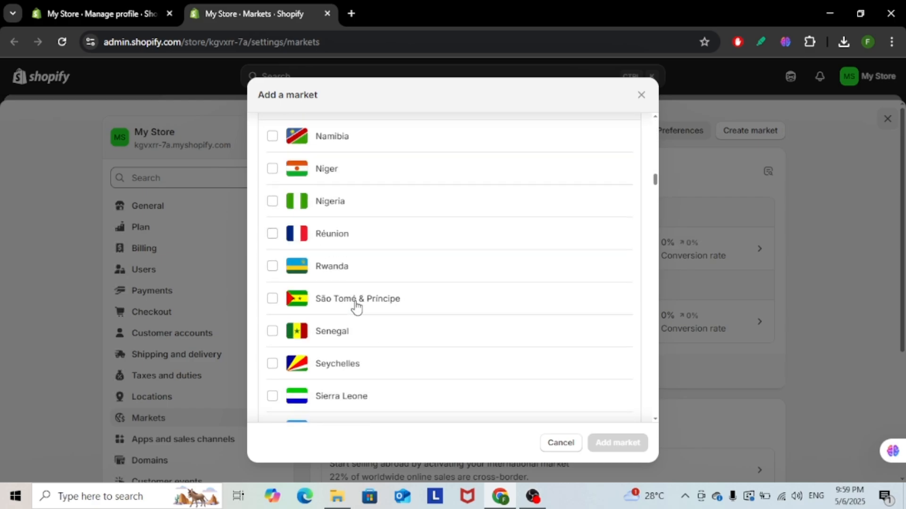
scroll(356, 304, down, 13)
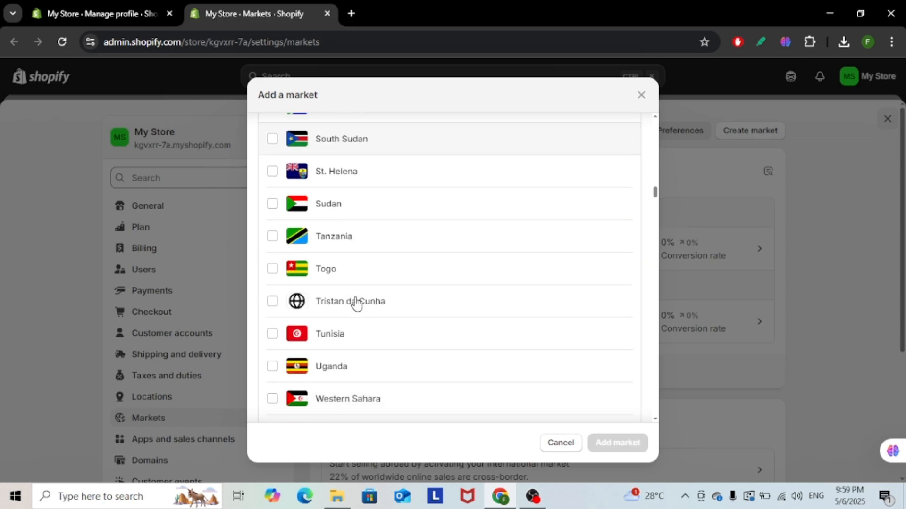
scroll(356, 304, down, 4)
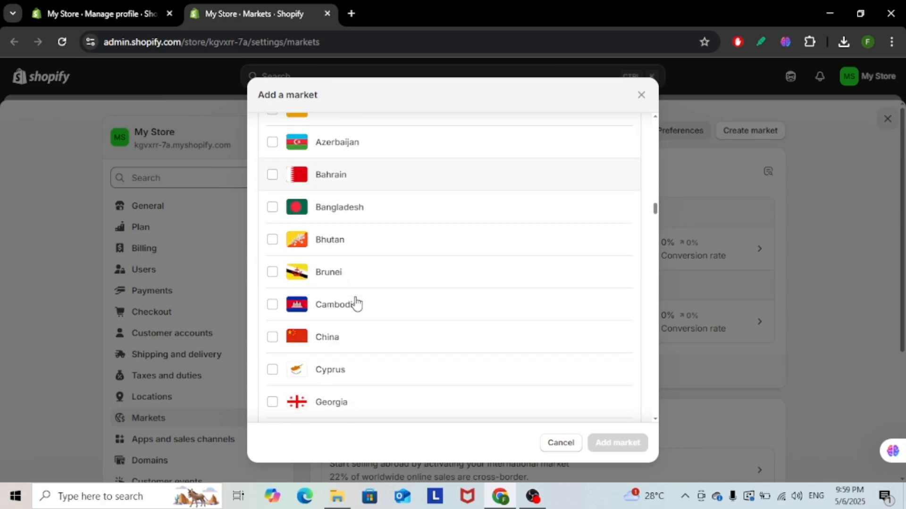
click(272, 176)
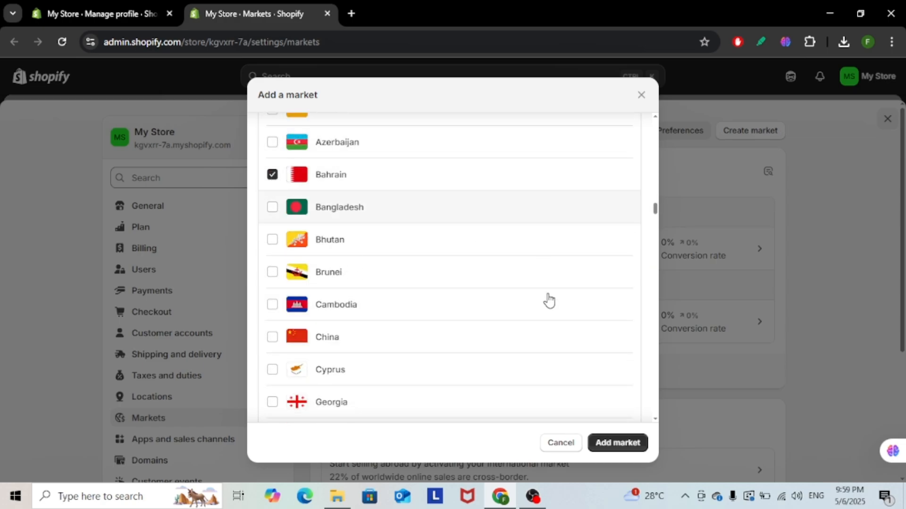
Step: Name the new market Bahrain and add it
click(625, 443)
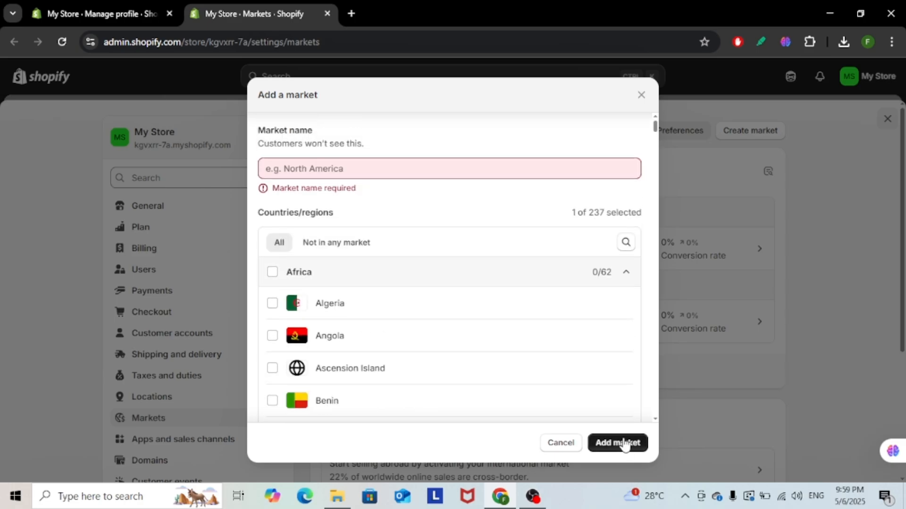
click(287, 159)
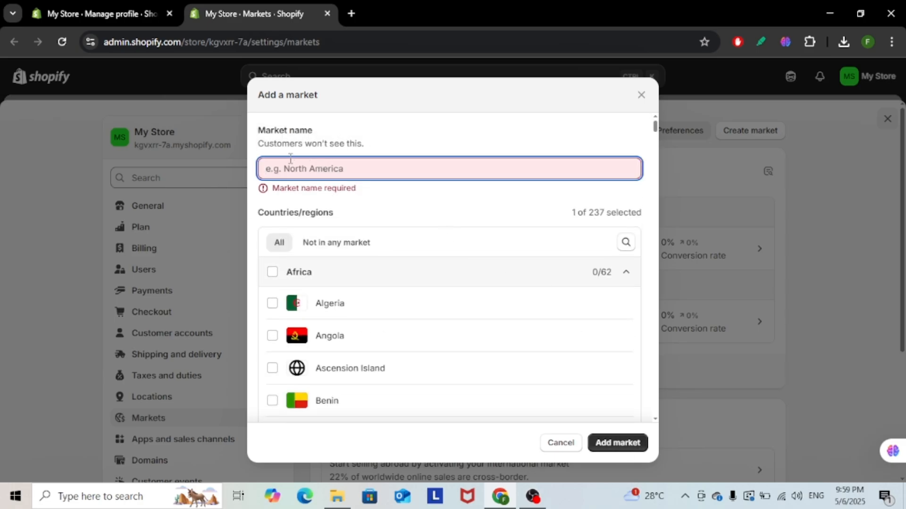
text(Bahrain)
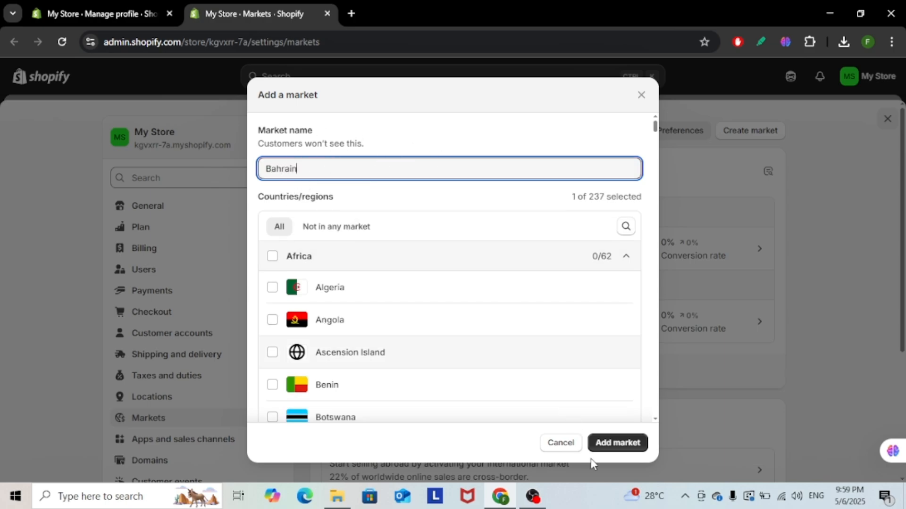
click(610, 443)
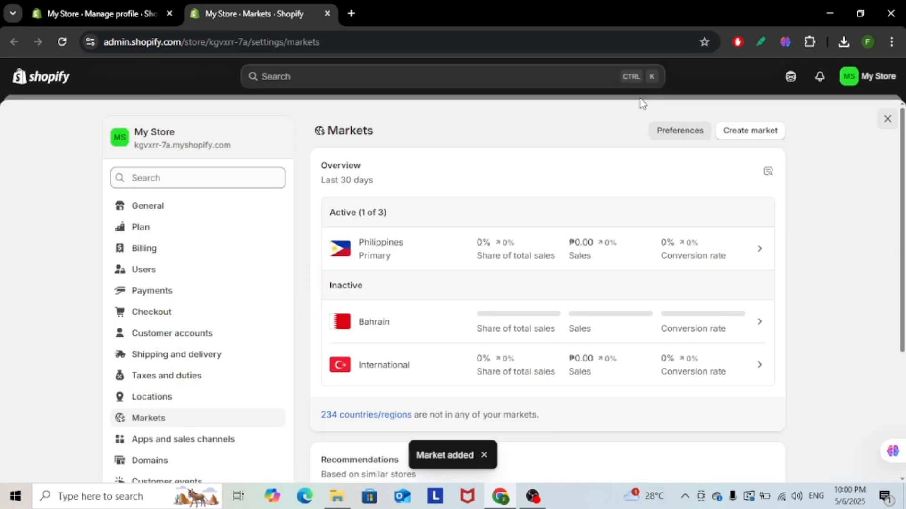
Step: View the Bahrain market's settings, and return to the unfinished International shipping zone
click(364, 326)
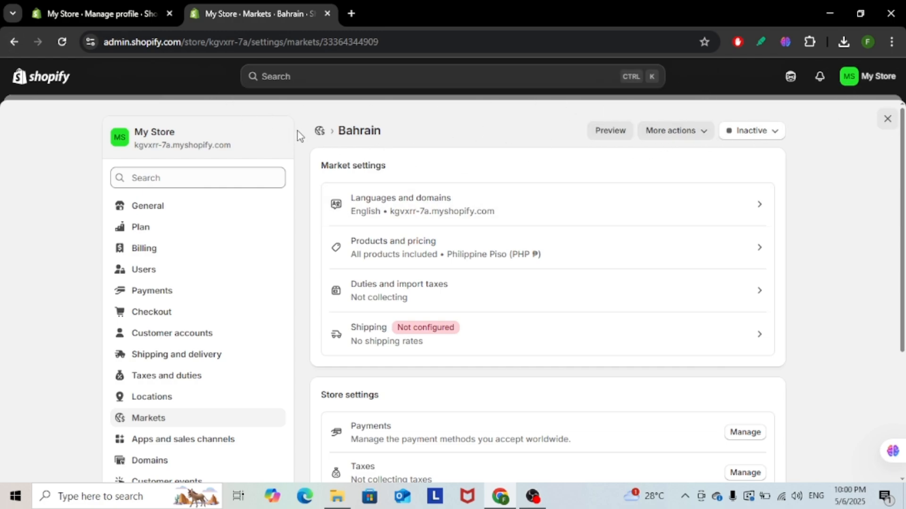
click(319, 131)
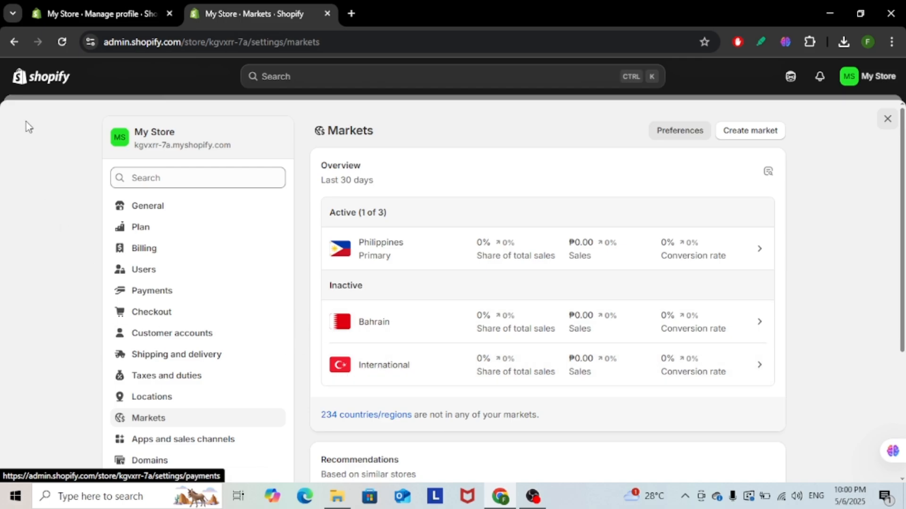
click(79, 7)
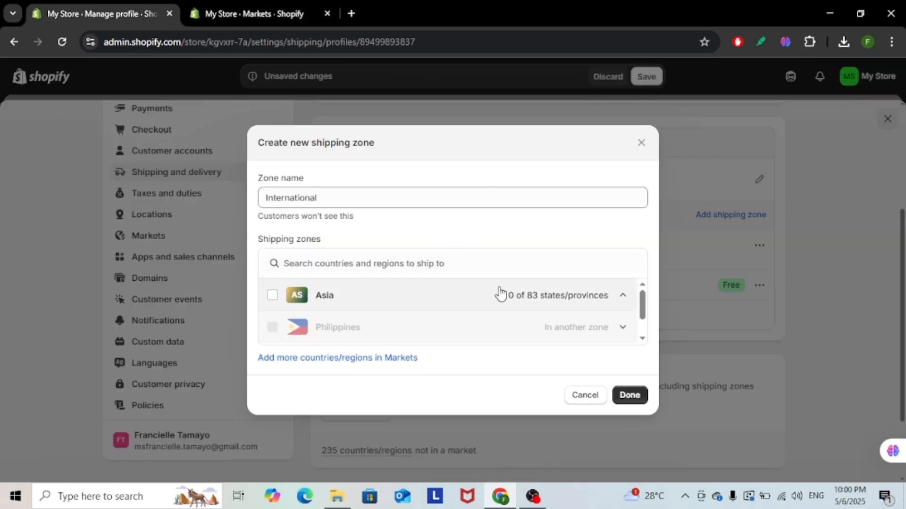
Step: Include Türkiye in the International shipping zone and finish creating the zone
scroll(491, 306, down, 2)
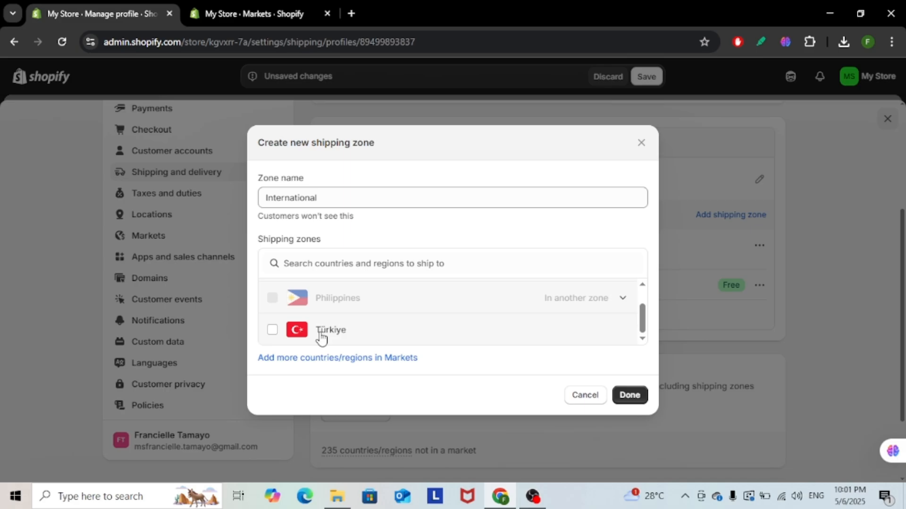
click(272, 329)
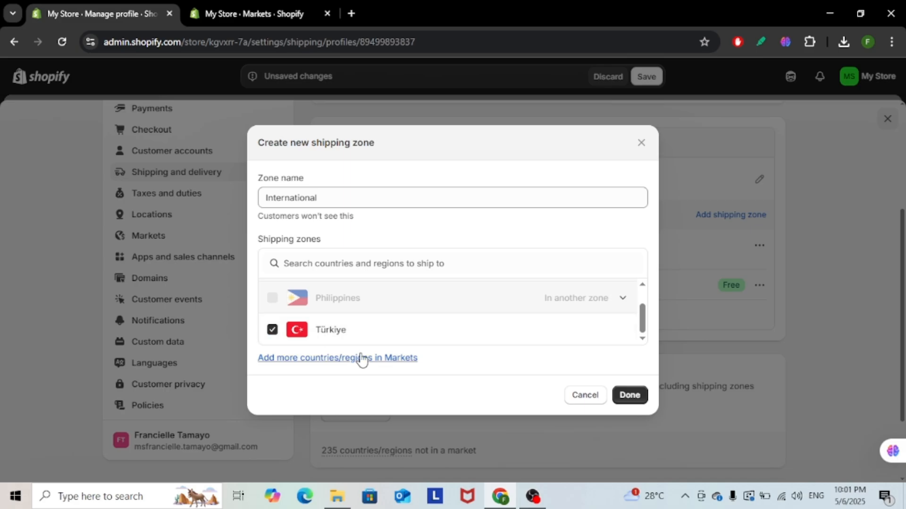
click(631, 397)
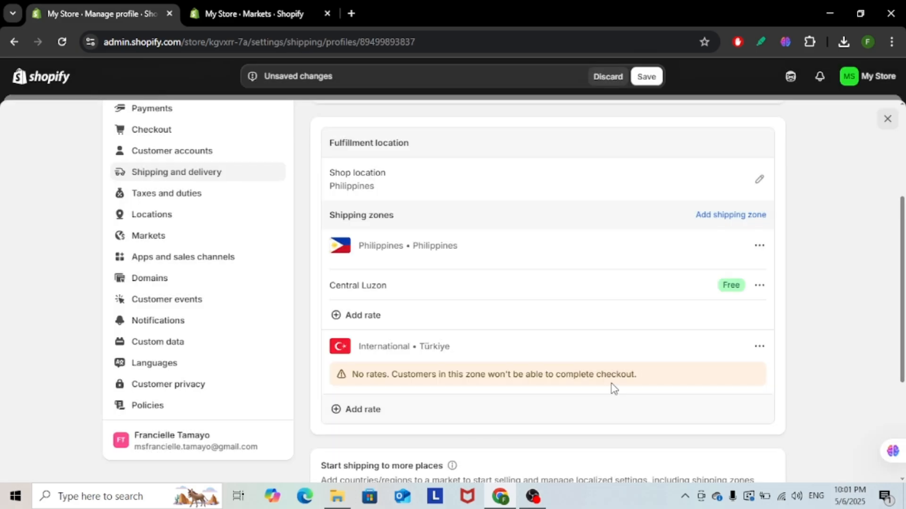
Step: Start a new flat rate for the International zone with a Custom shipping rate, and name it International
scroll(401, 354, down, 1)
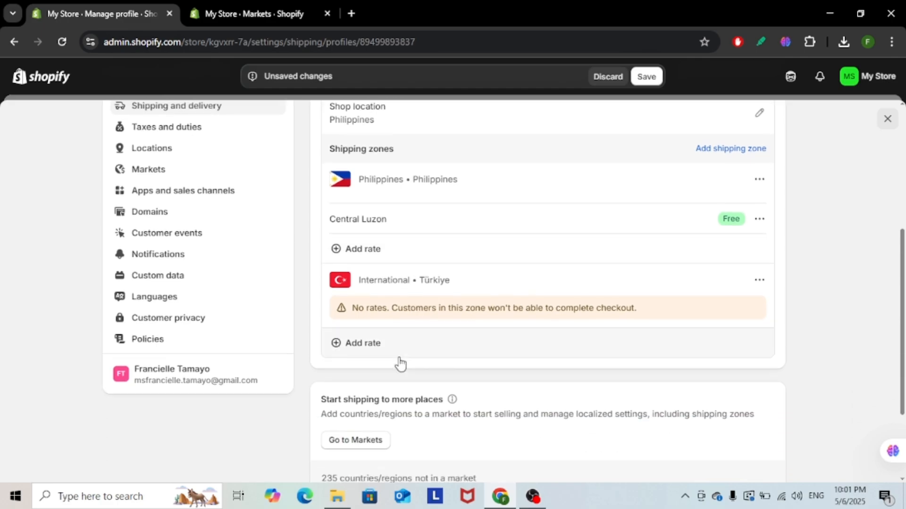
click(363, 348)
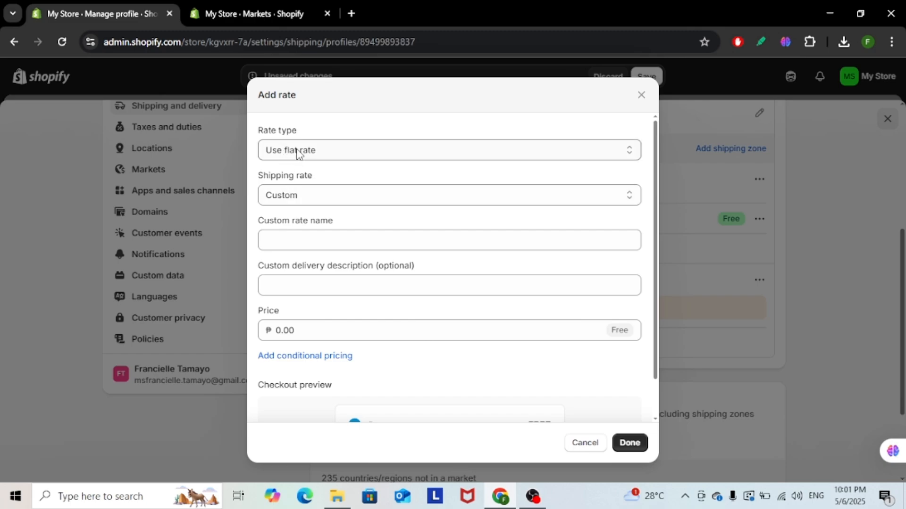
click(302, 203)
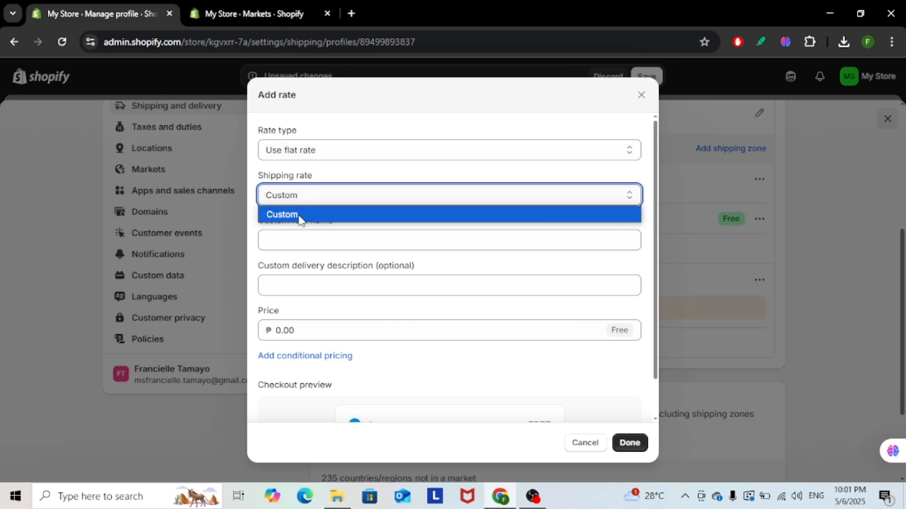
click(298, 216)
click(296, 238)
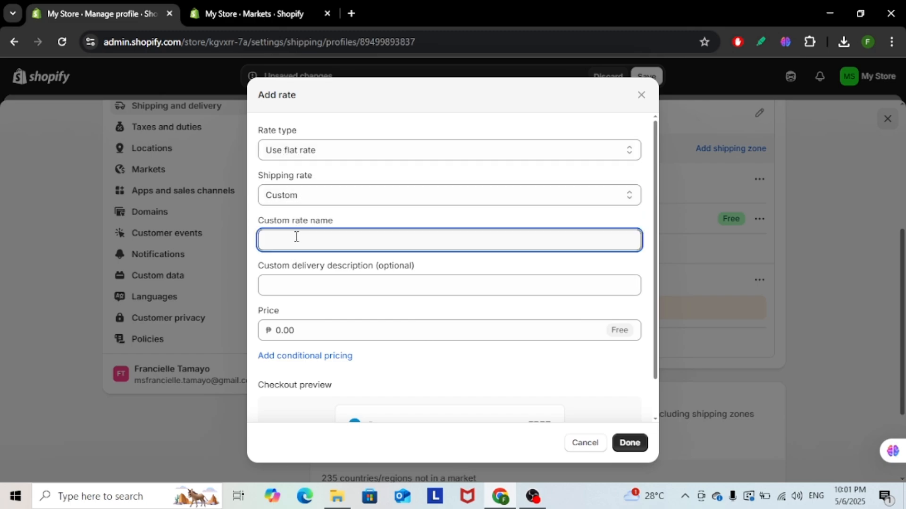
text(International)
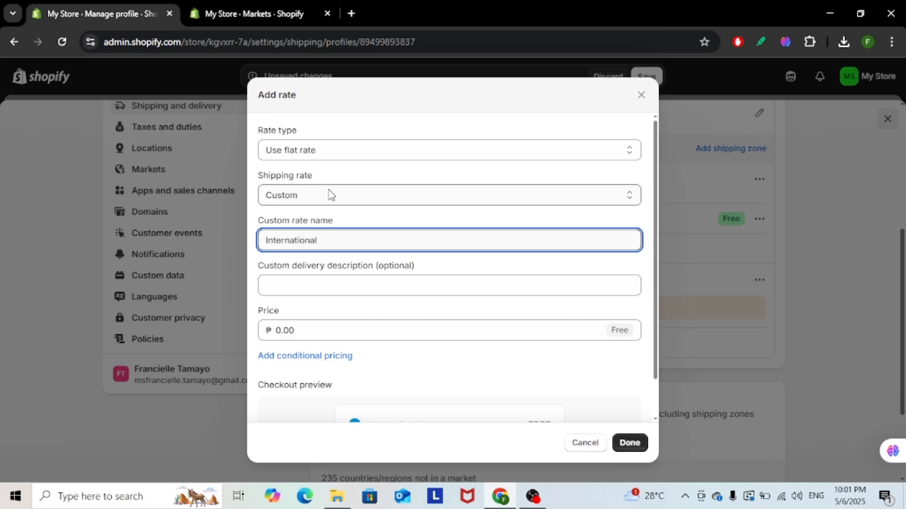
Step: Set the International rate's custom delivery description to the suggestion "Made to order" and its price to 2,000
click(278, 289)
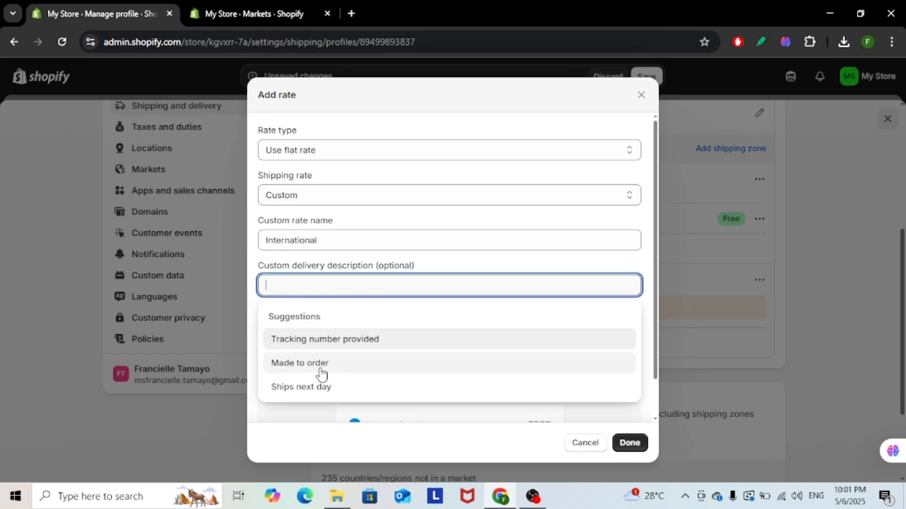
click(320, 363)
scroll(394, 324, down, 1)
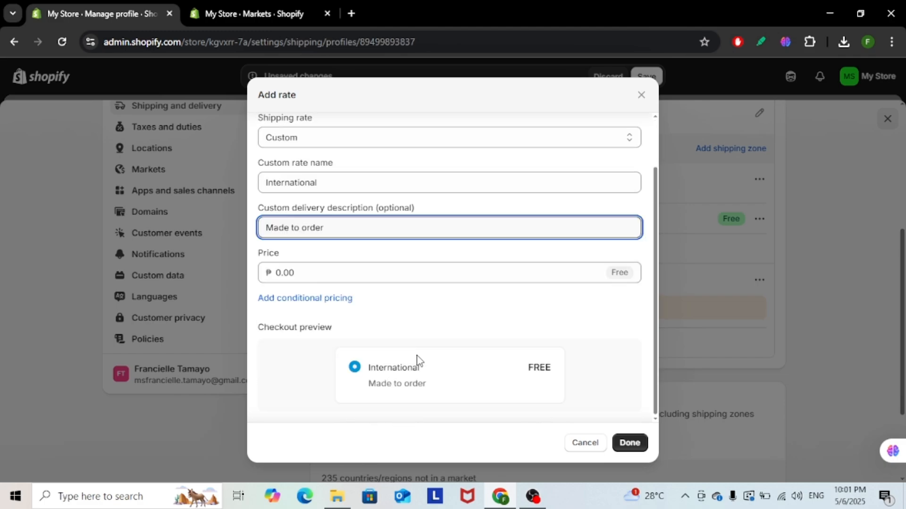
click(299, 274)
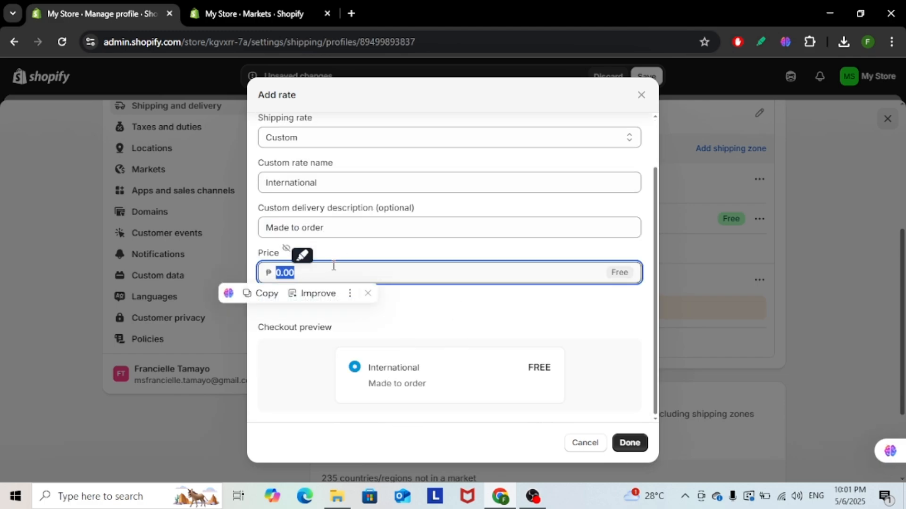
text(2.)
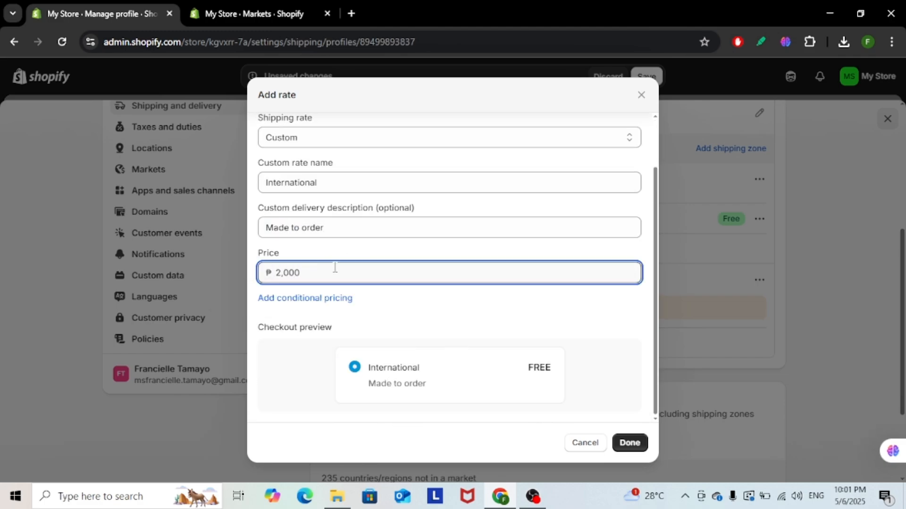
click(431, 310)
Step: Add conditional pricing based on item weight to the International rate, with a minimum weight of 5 kg
click(329, 299)
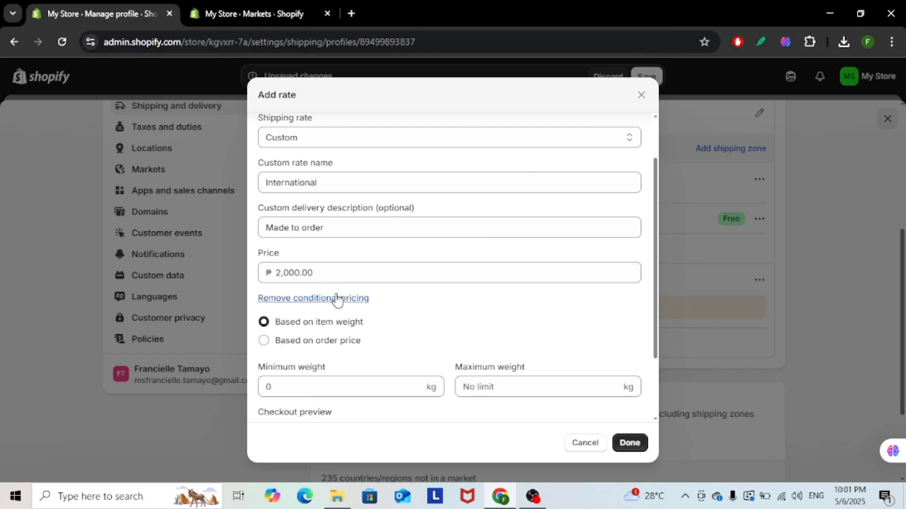
scroll(376, 337, down, 2)
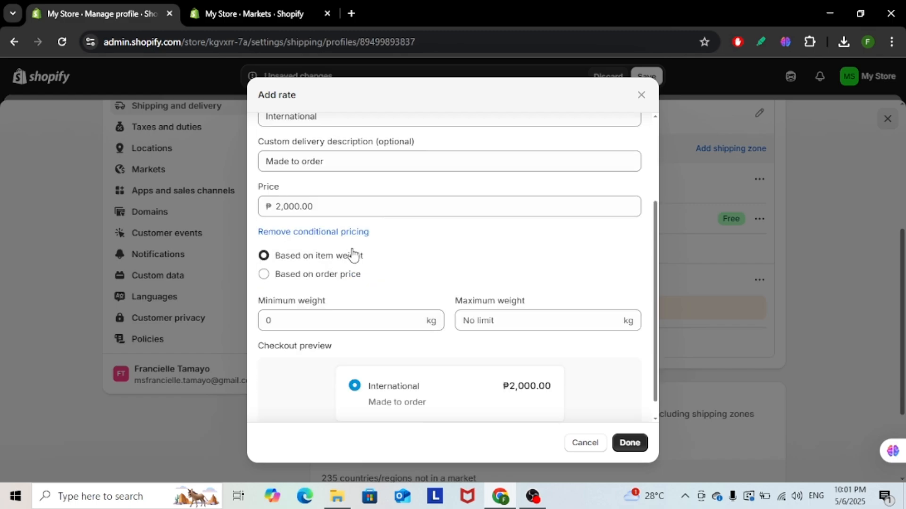
click(314, 316)
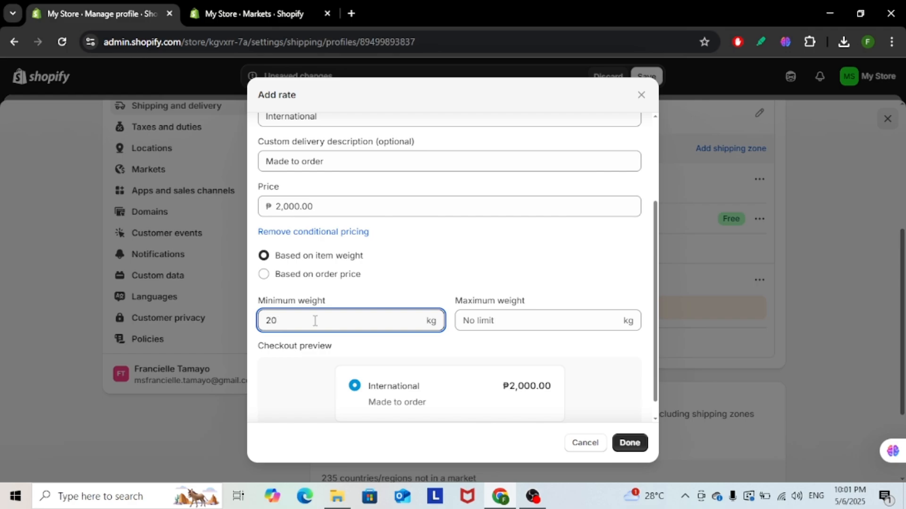
text(20)
click(509, 320)
double_click(277, 323)
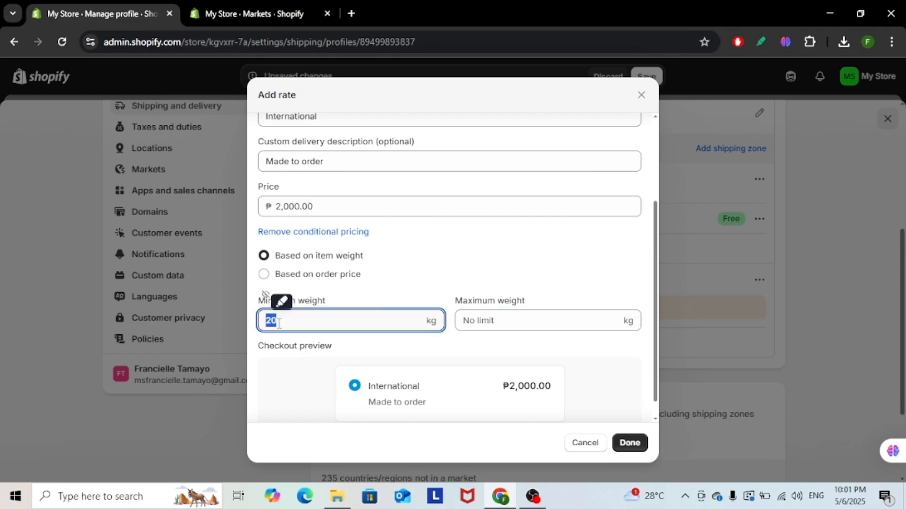
key(BackSpace)
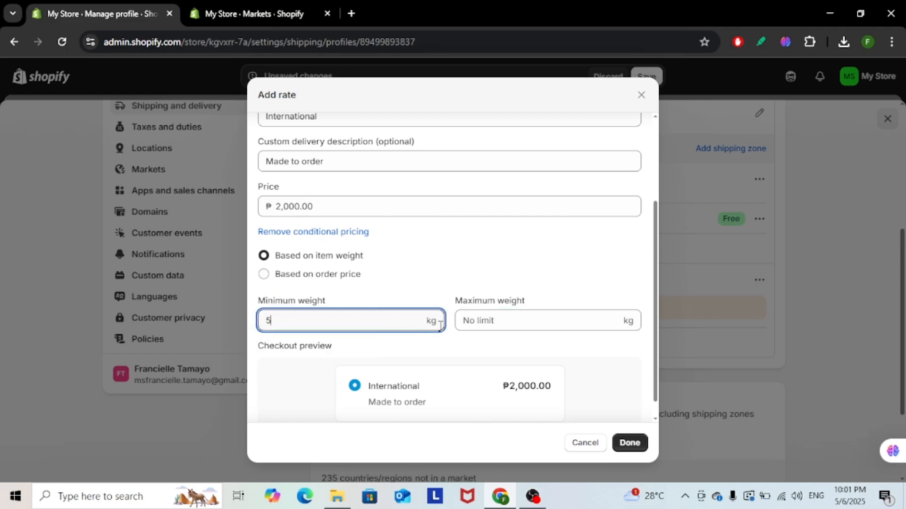
Step: Set the International rate's maximum weight to 10 kg and finish adding the rate
click(514, 314)
text(10)
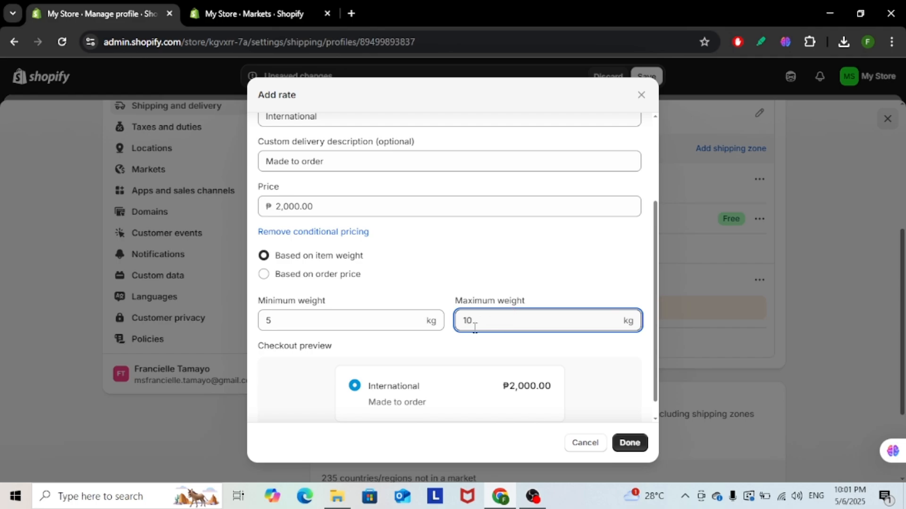
scroll(386, 296, down, 1)
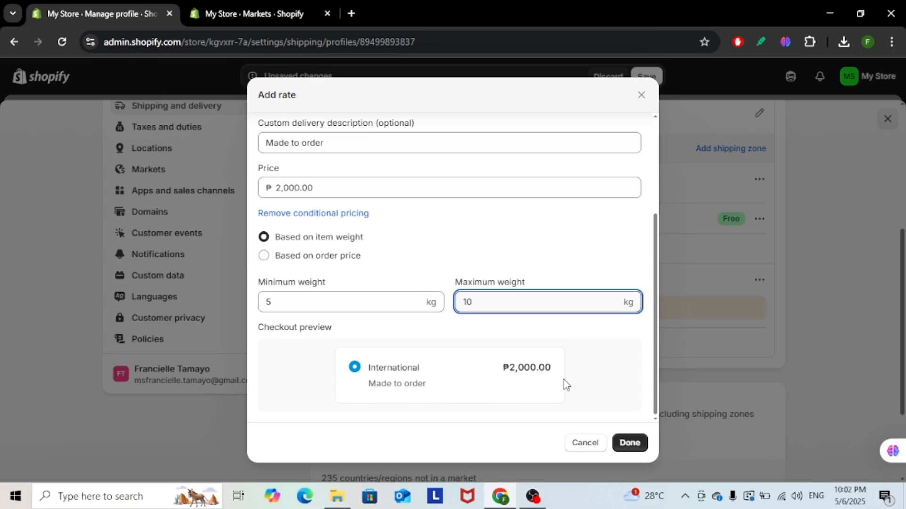
click(638, 444)
Step: Review the Philippines and International zones with their rates, and save the shipping profile
scroll(700, 333, down, 3)
scroll(702, 335, up, 4)
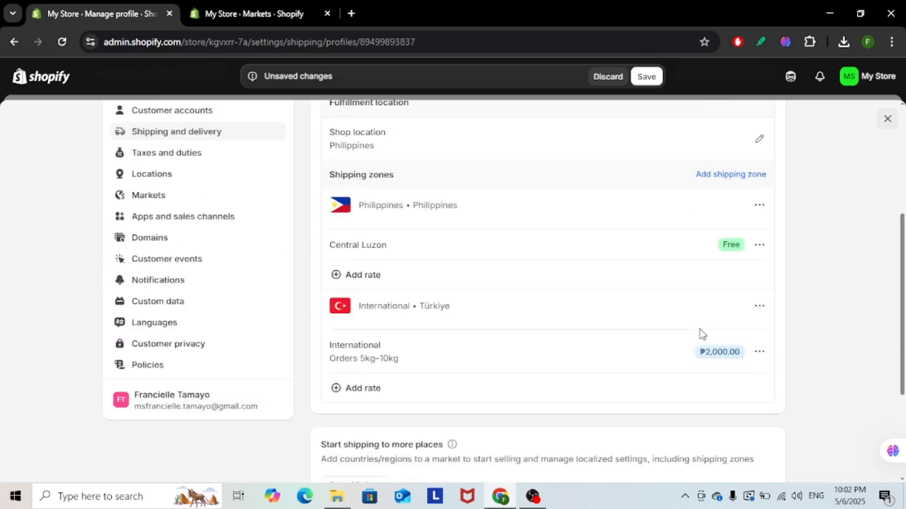
scroll(700, 329, down, 3)
click(377, 473)
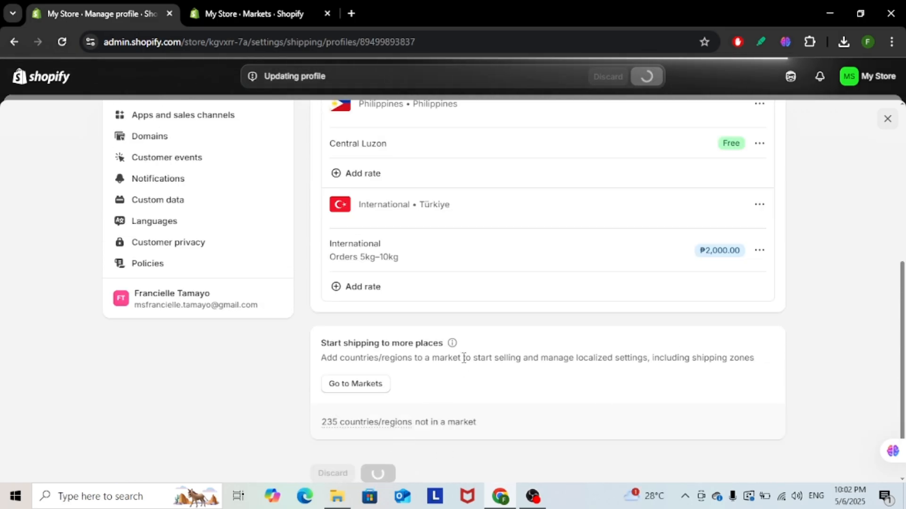
scroll(494, 317, up, 1)
scroll(495, 311, up, 1)
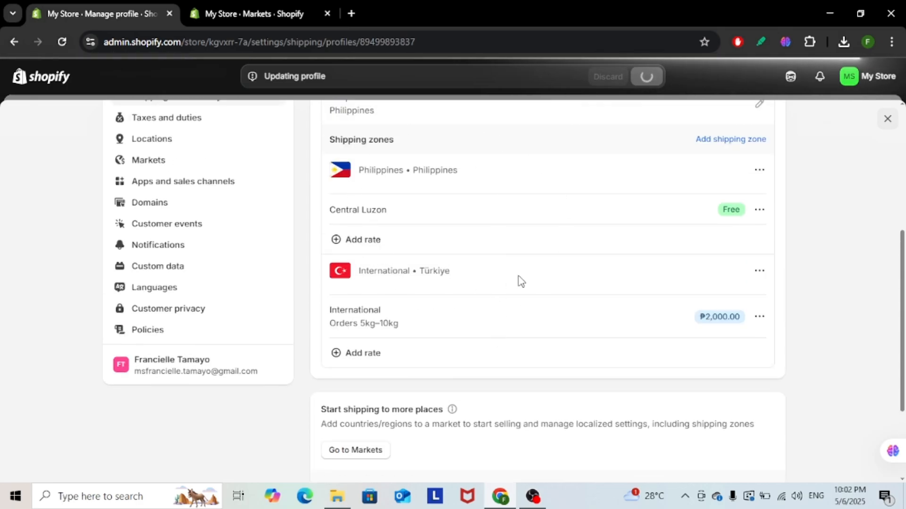